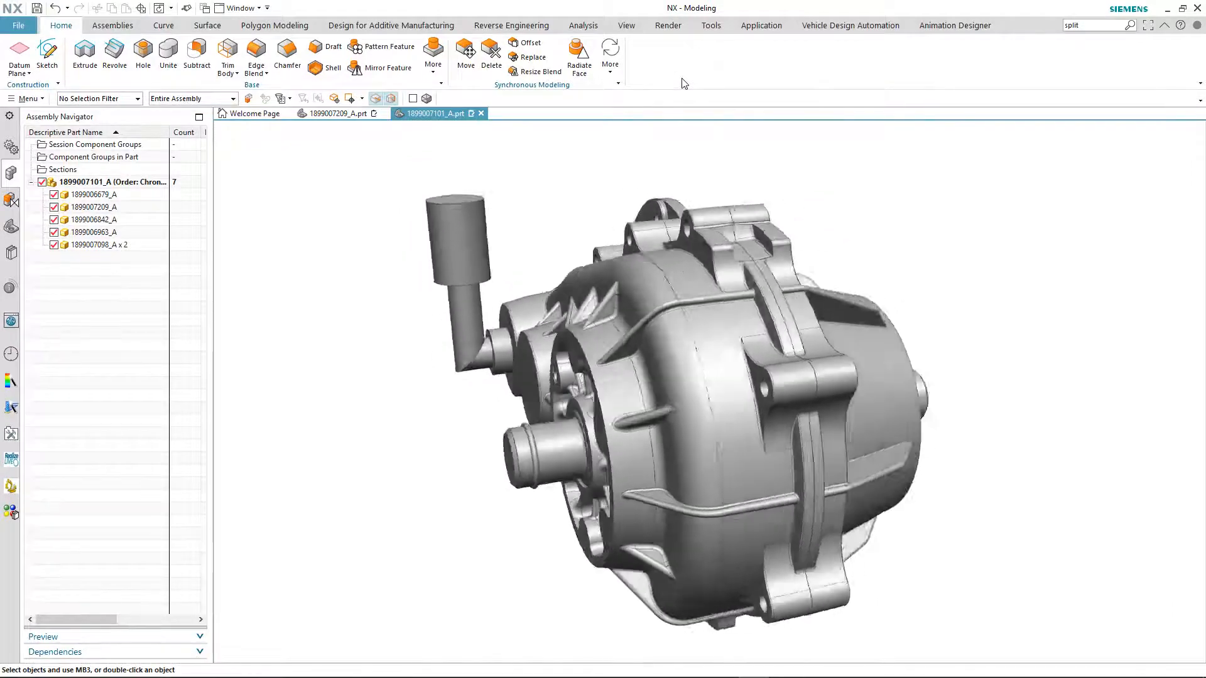
scroll(358, 257, "up", 5)
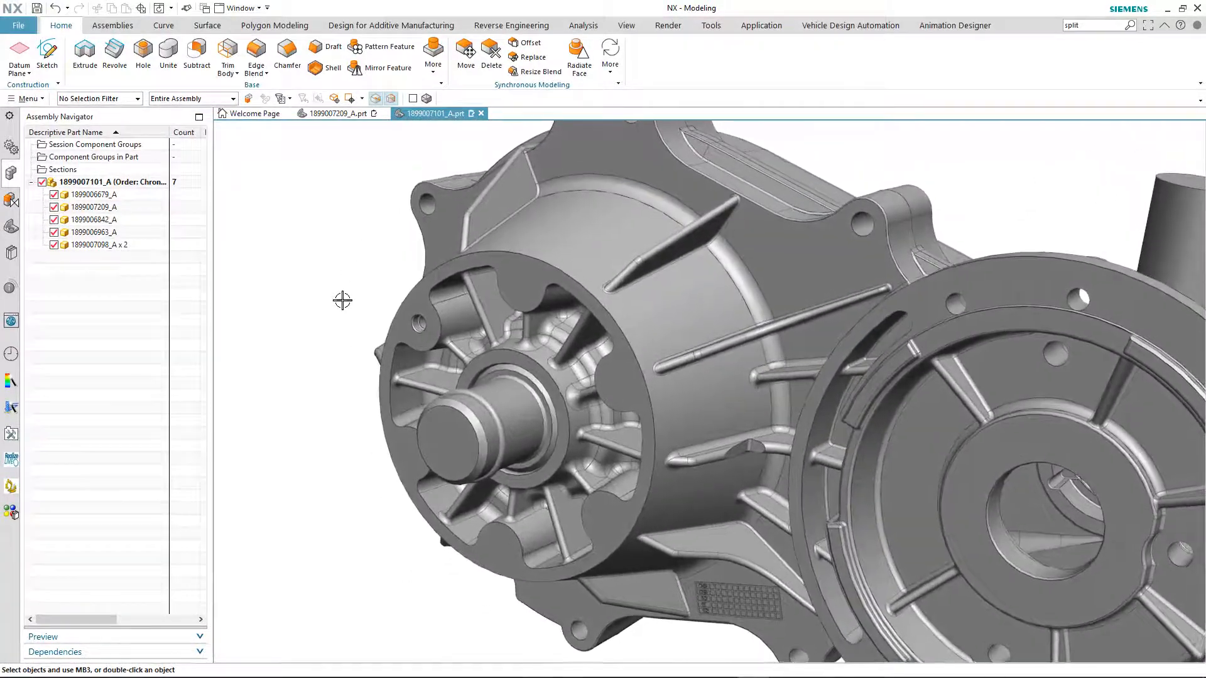
left_click(507, 259)
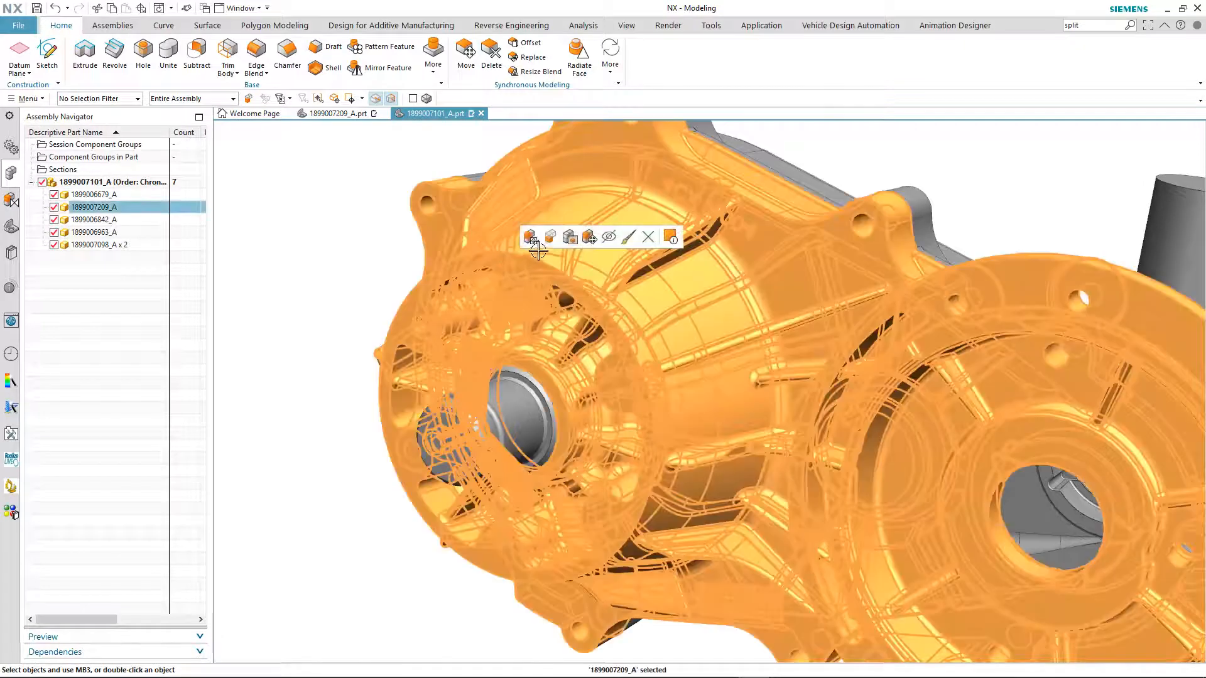
left_click(552, 237)
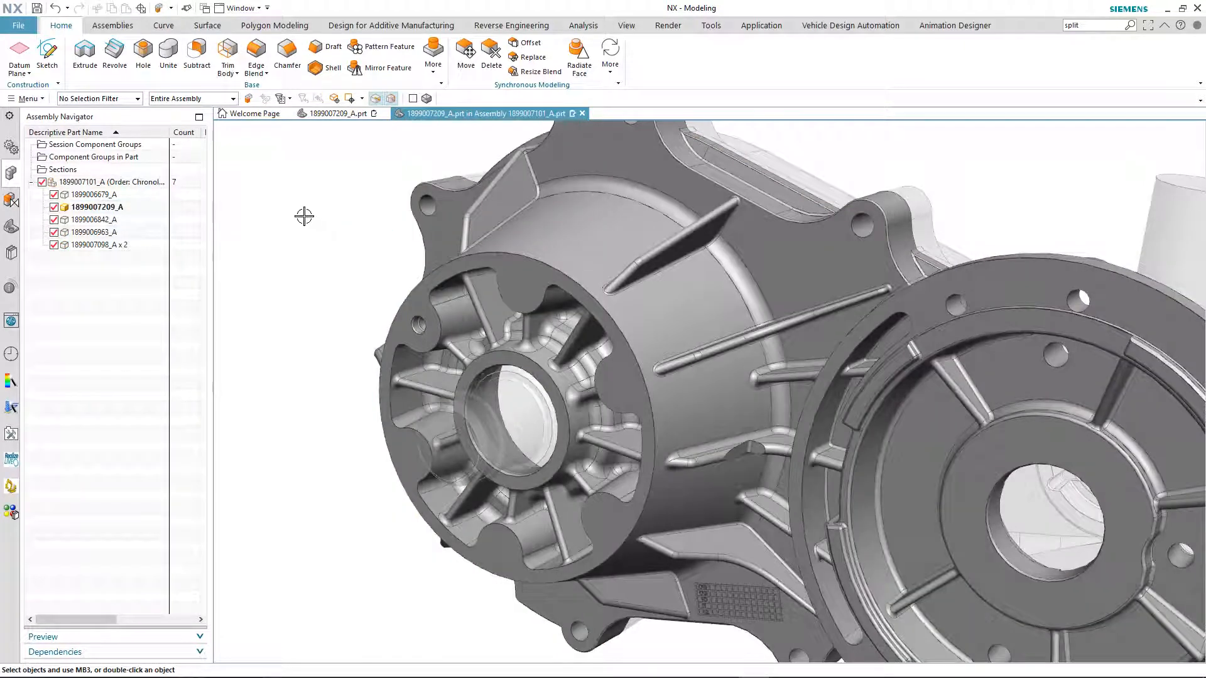
Start a Pattern Feature of the small hole on the round flange, using a Circular layout.
left_click(380, 52)
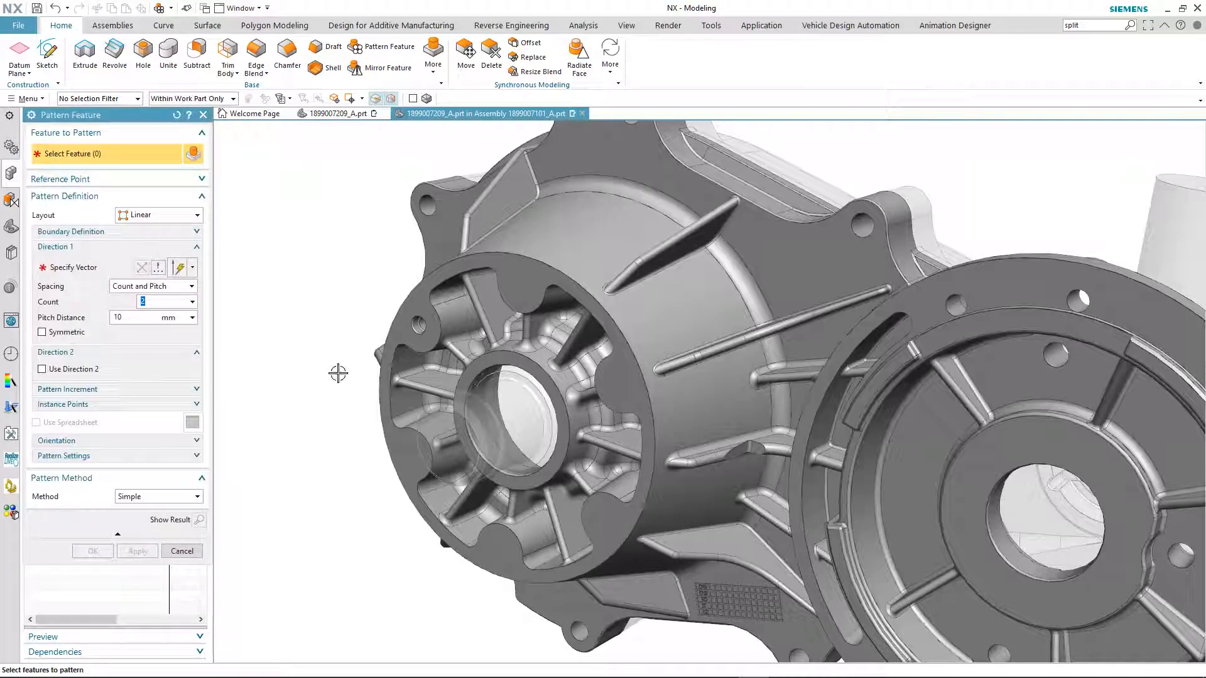
left_click(420, 323)
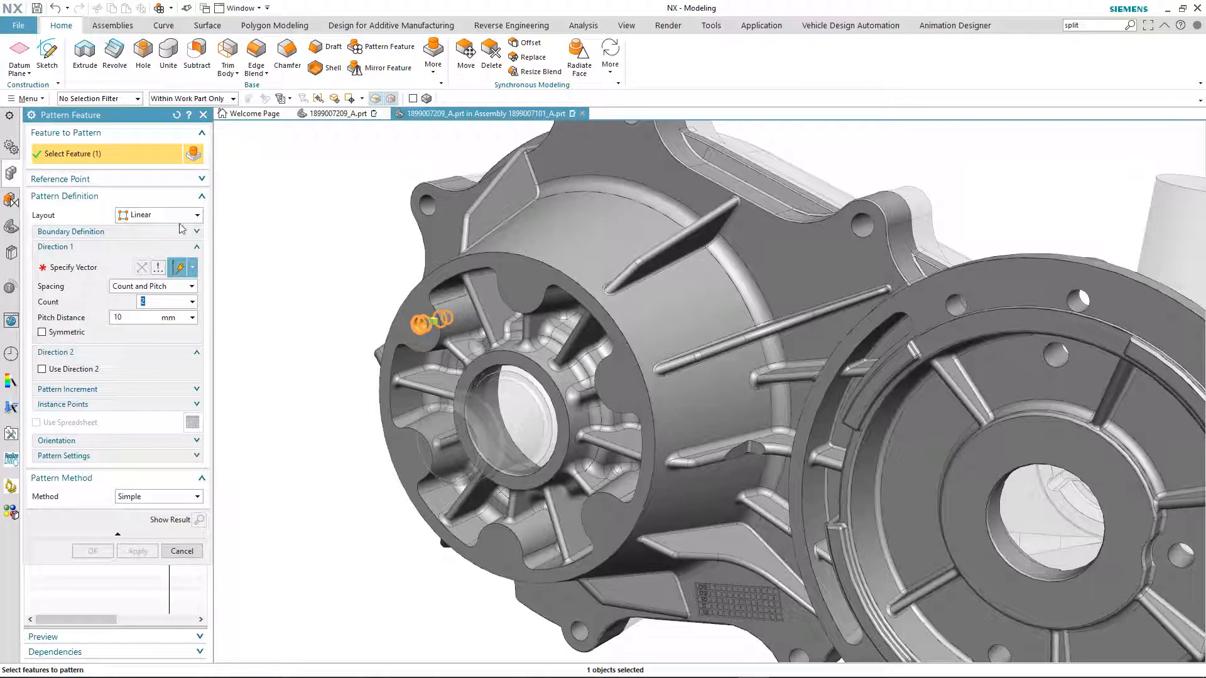
left_click(165, 216)
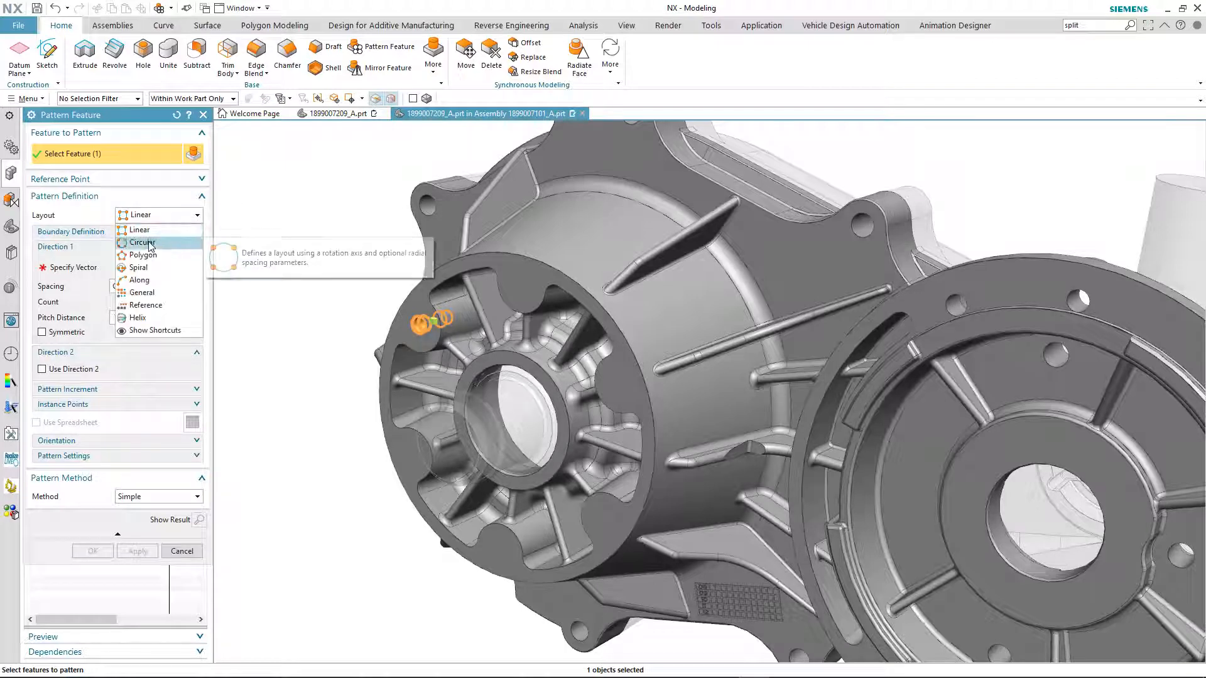
left_click(150, 243)
Pattern the hole around an axis through the central bore's center, with a count of 6 and a 60° pitch angle.
left_click(98, 276)
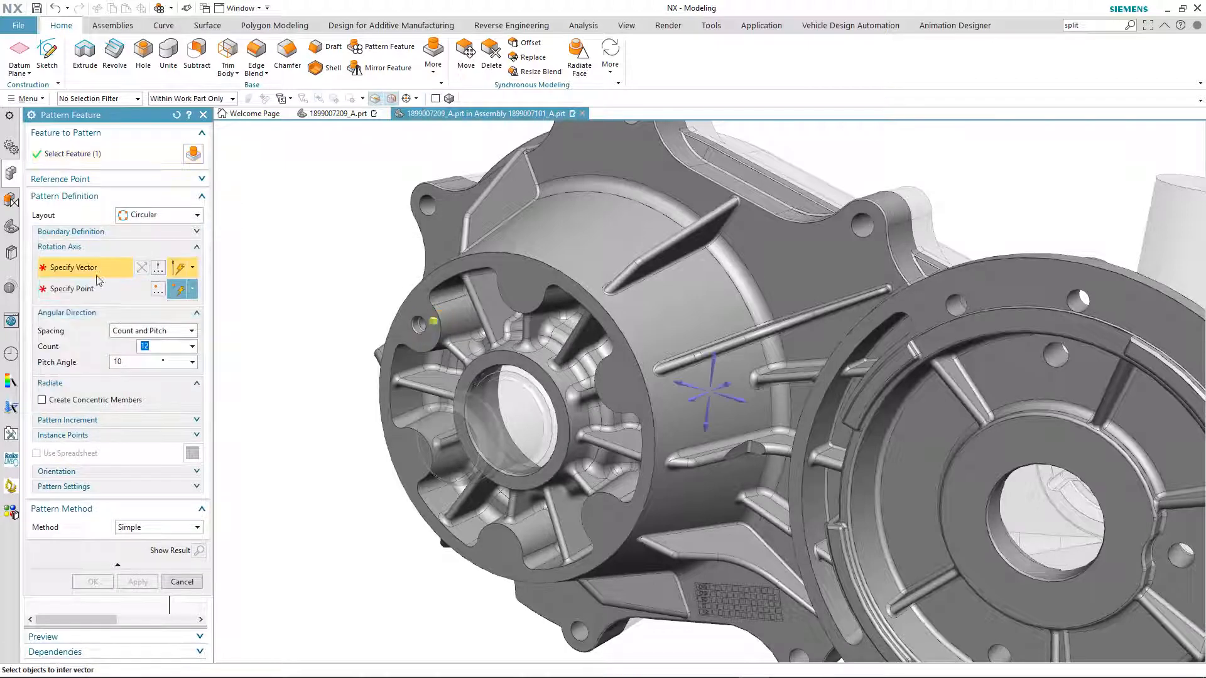
left_click(692, 398)
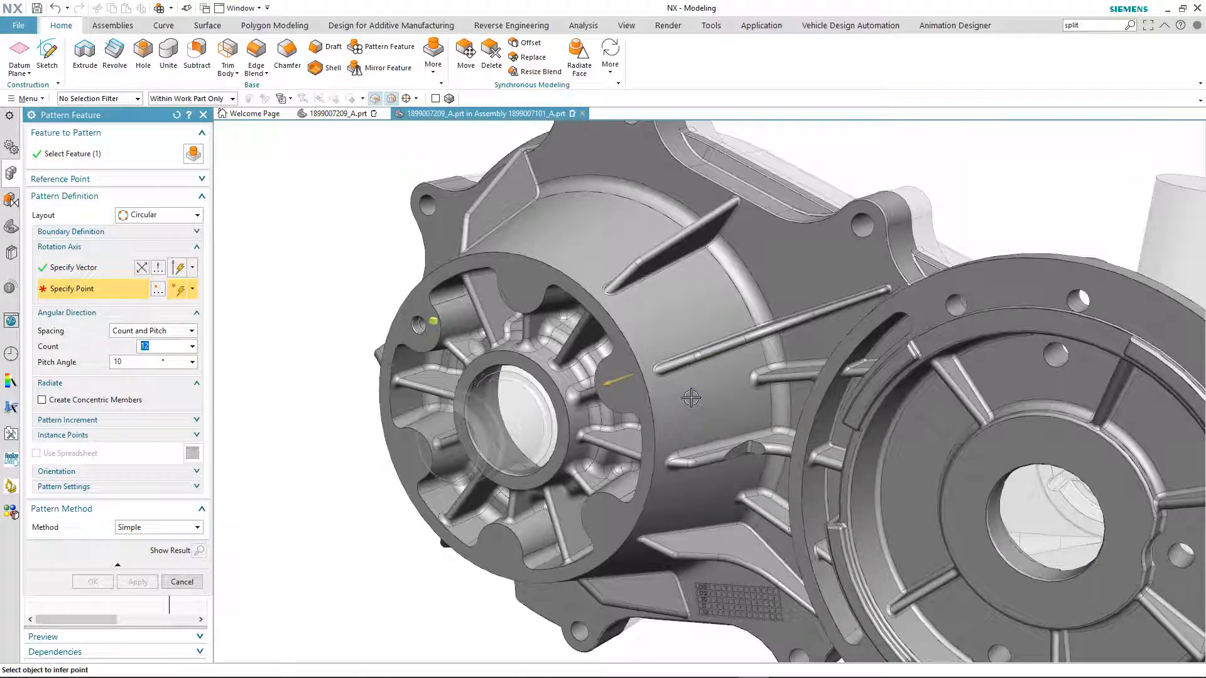
left_click(554, 380)
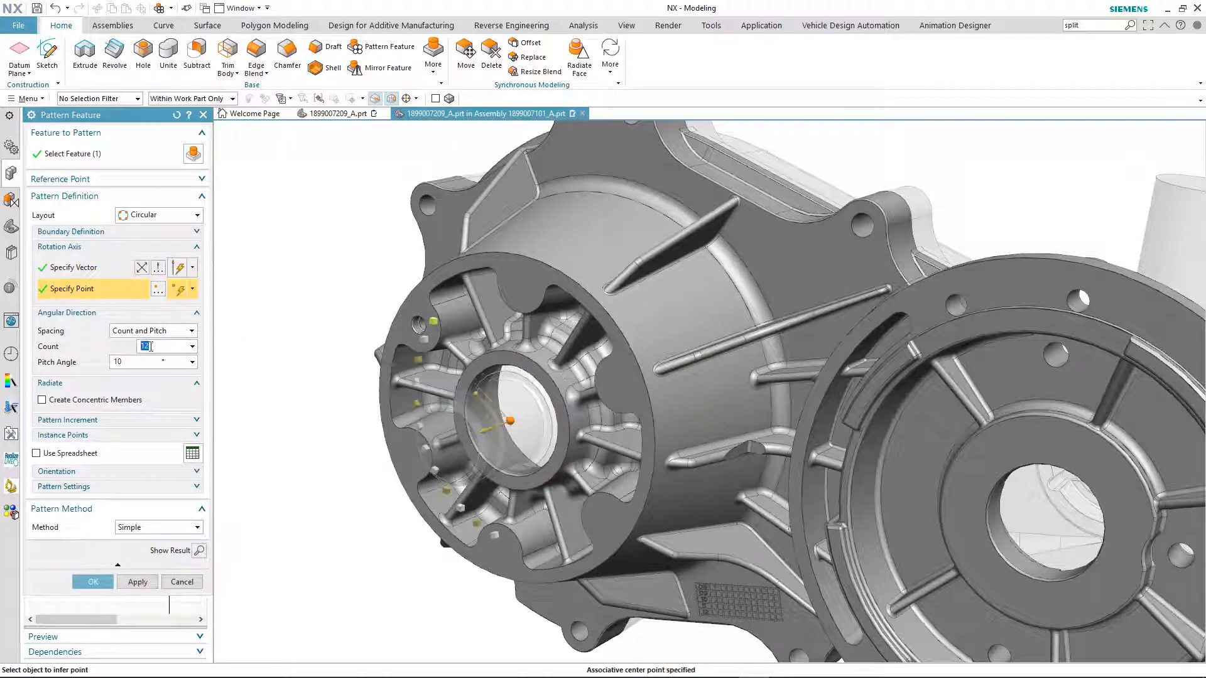
left_click(138, 362)
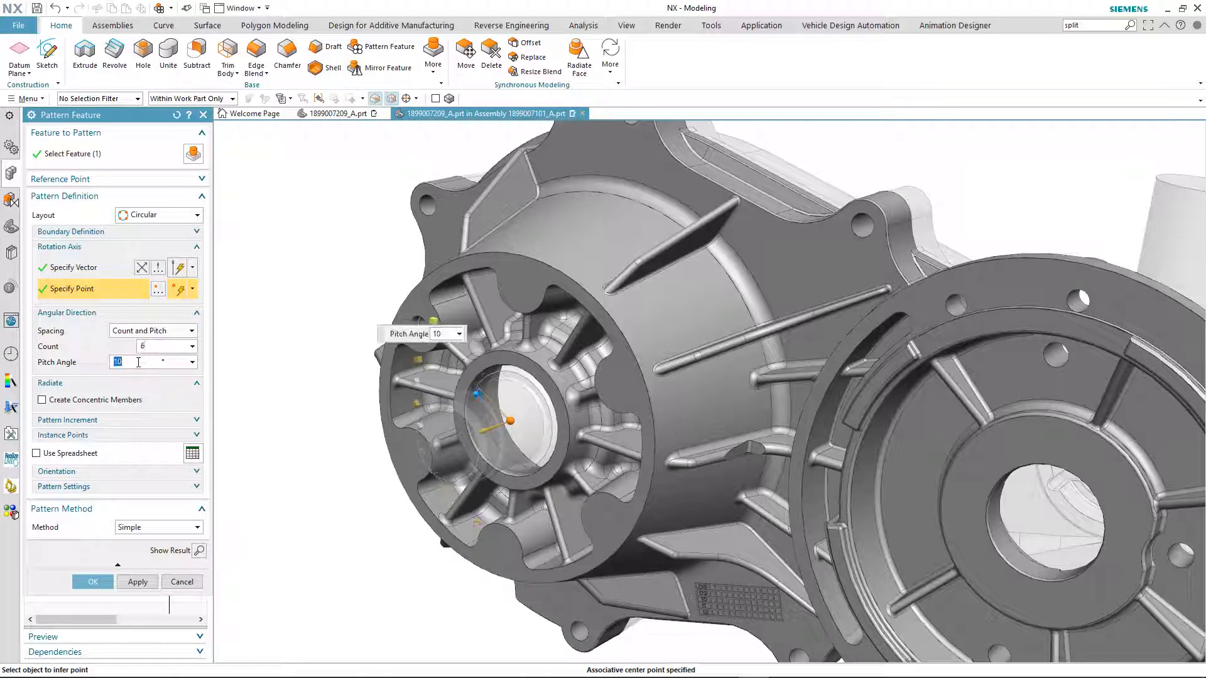
key("Return")
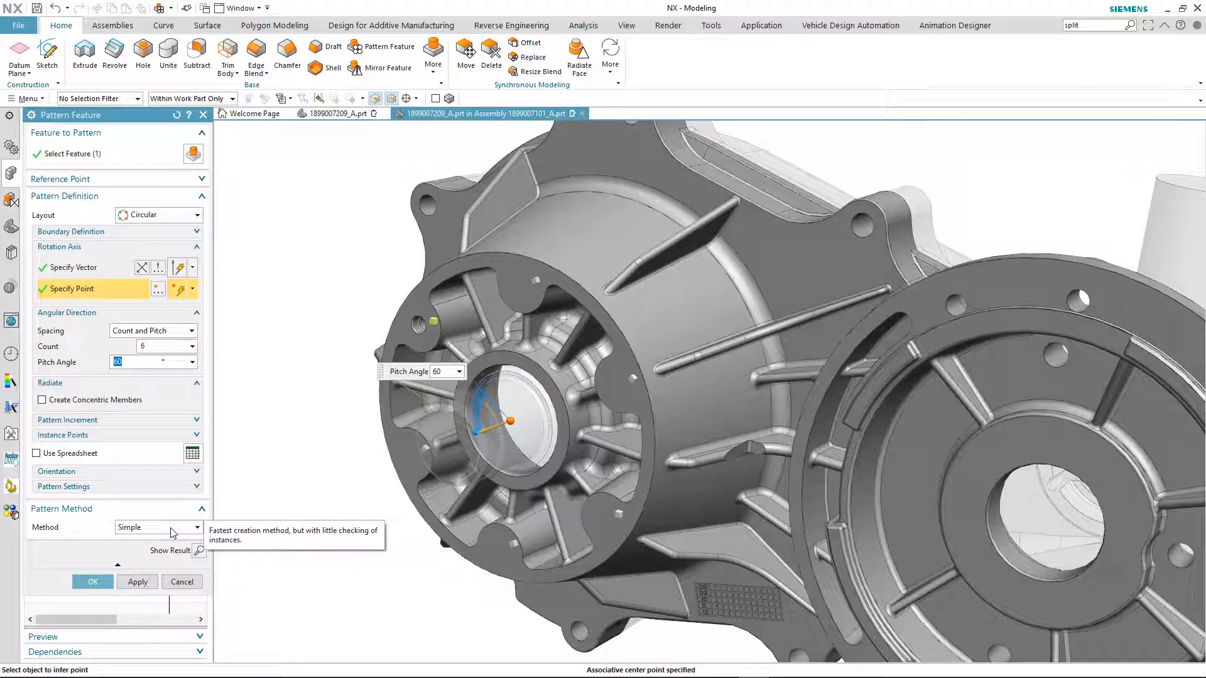
left_click(94, 582)
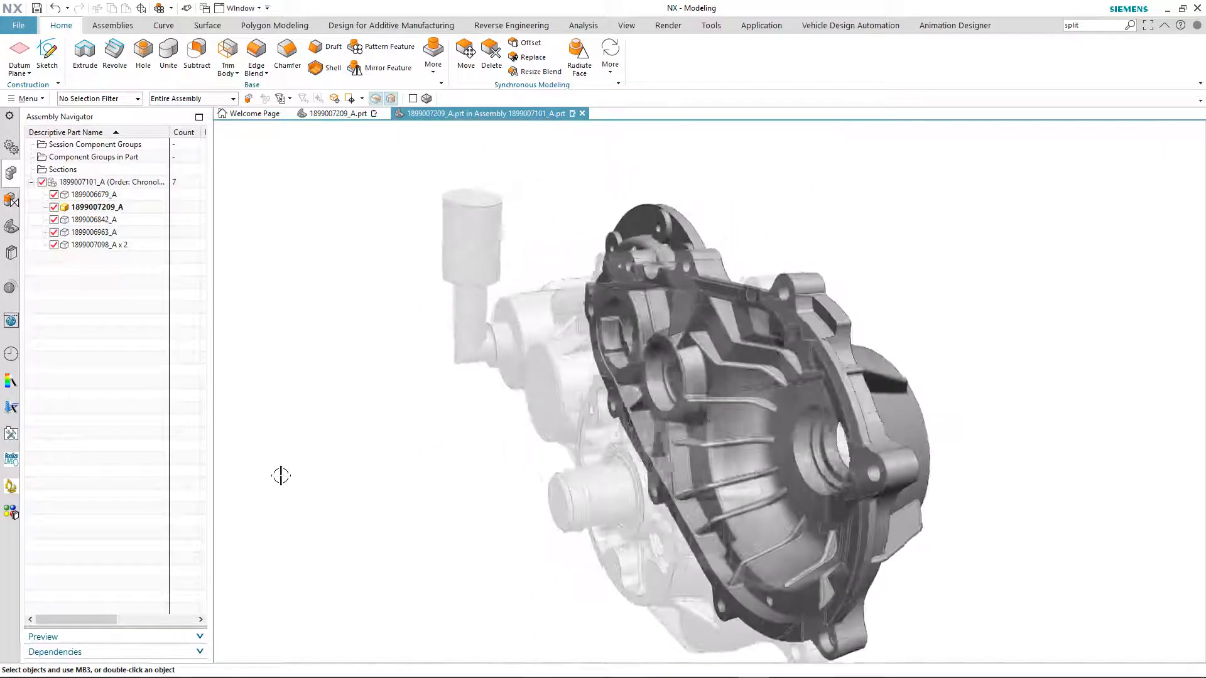
double_click(116, 182)
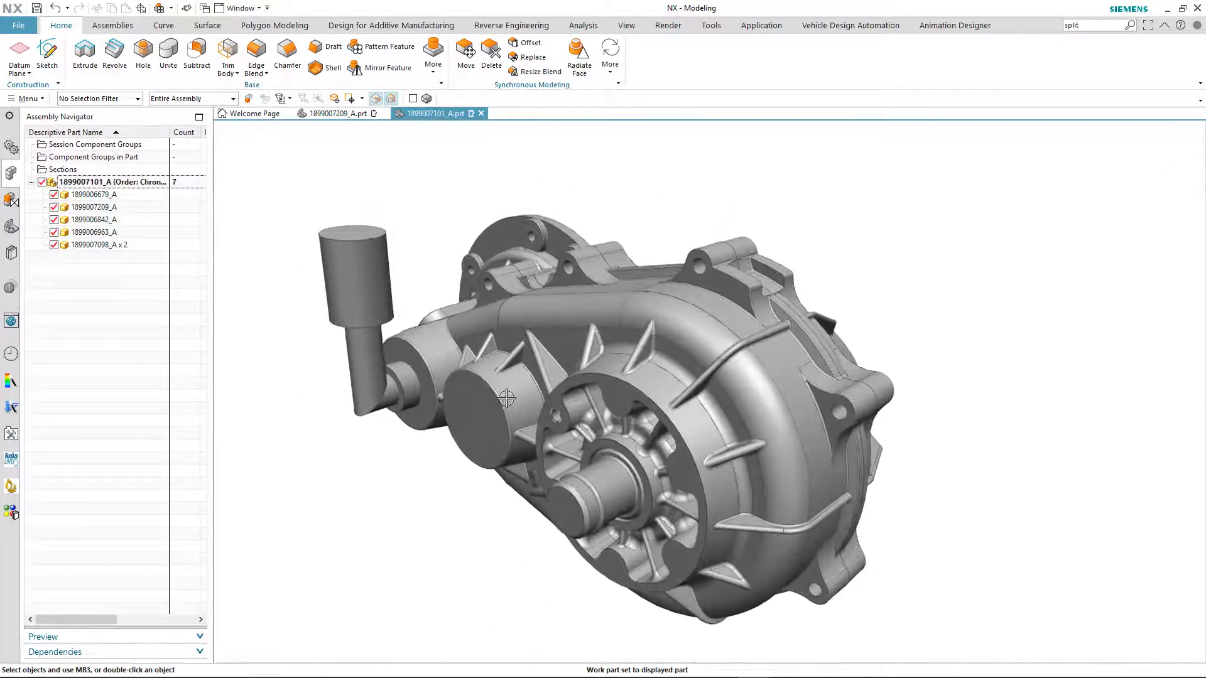
left_click(515, 393)
left_click(560, 373)
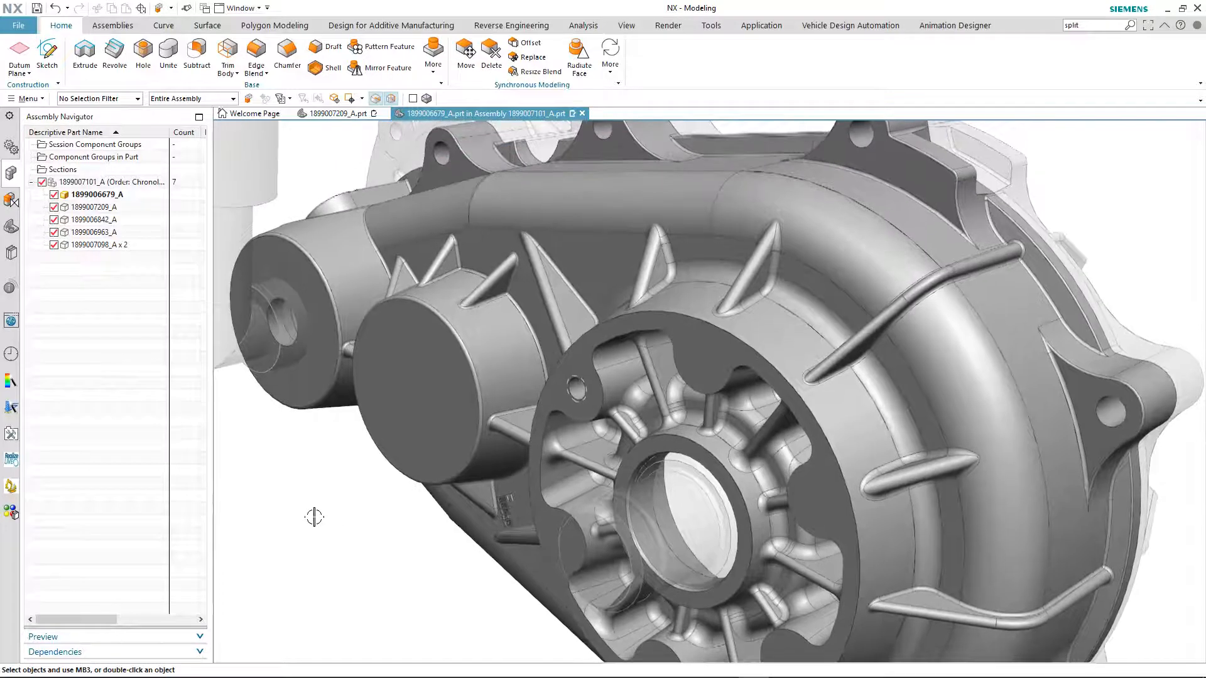
Start a Pattern Face and select the small flange hole's faces with the Boss or Pocket Faces rule.
left_click(612, 69)
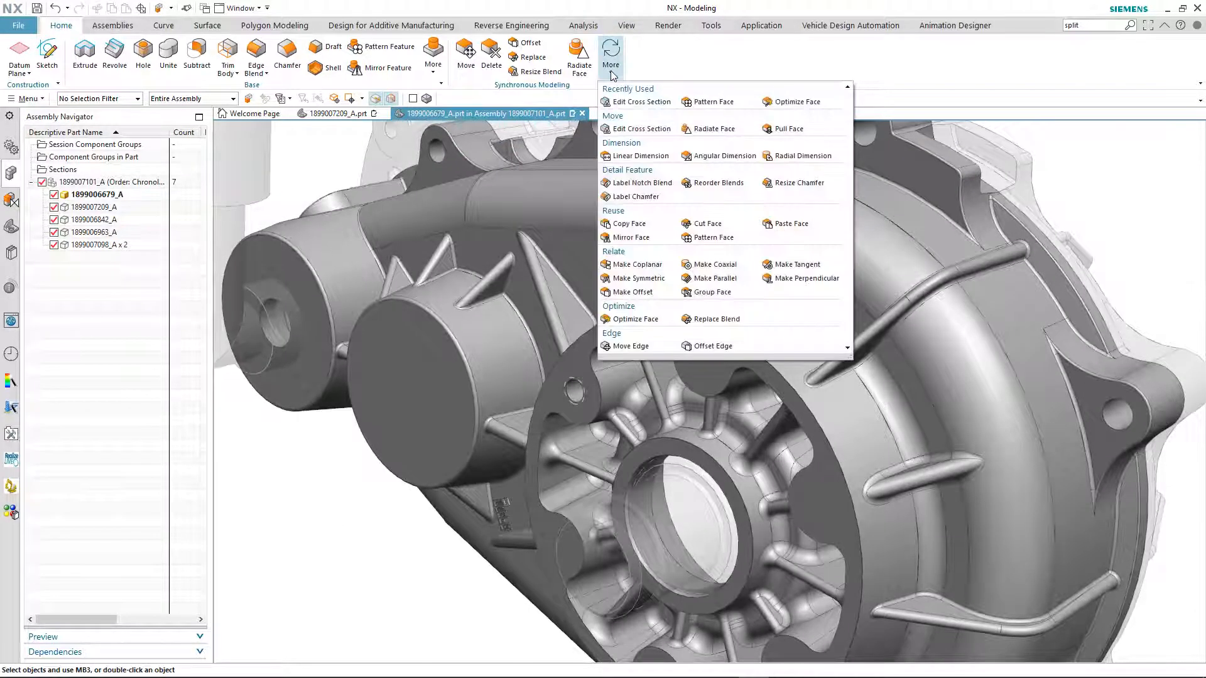
left_click(713, 238)
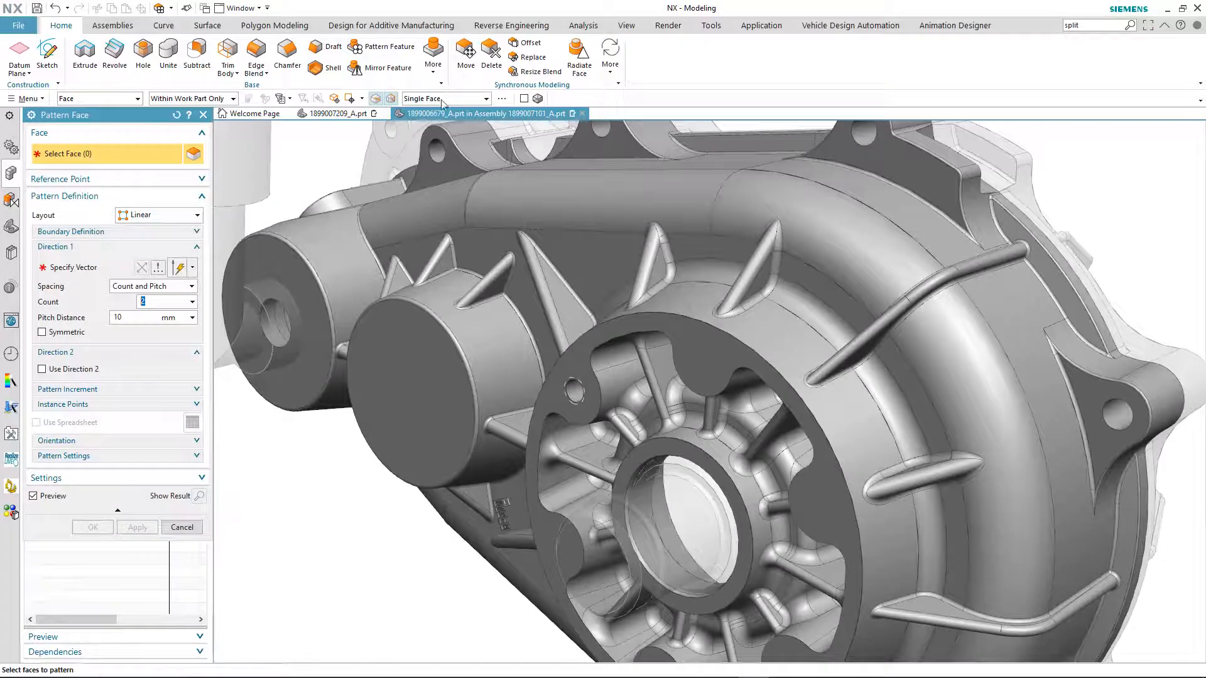
left_click(443, 99)
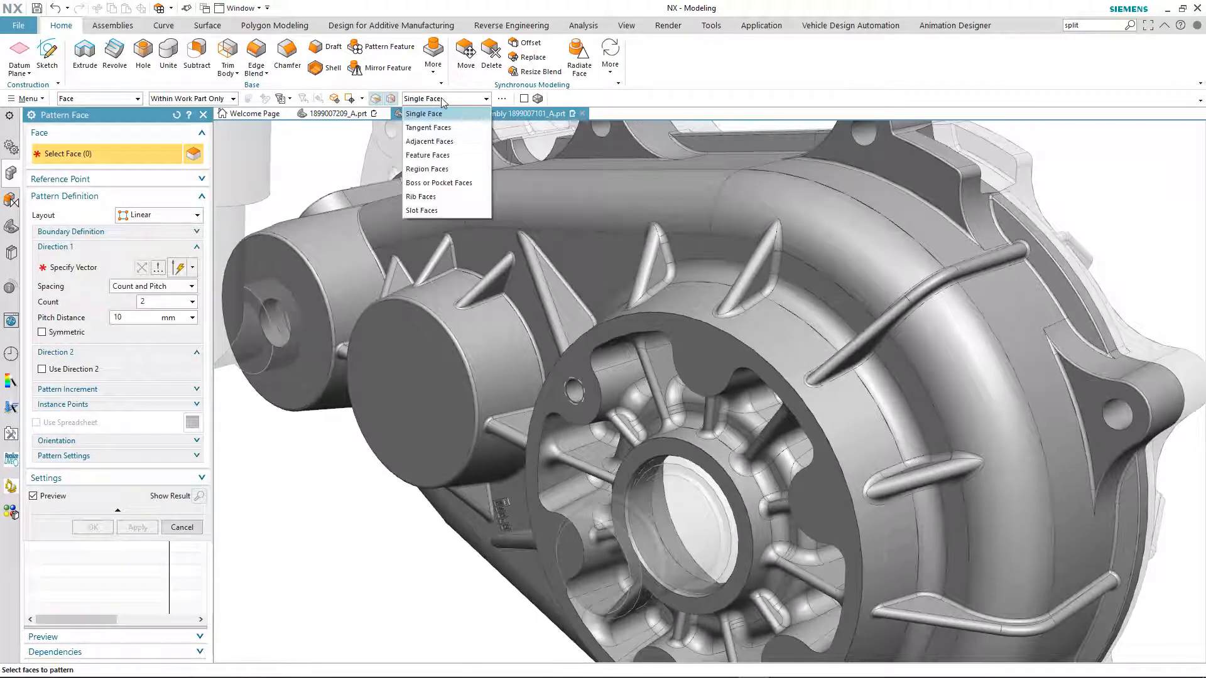
left_click(438, 183)
left_click(574, 392)
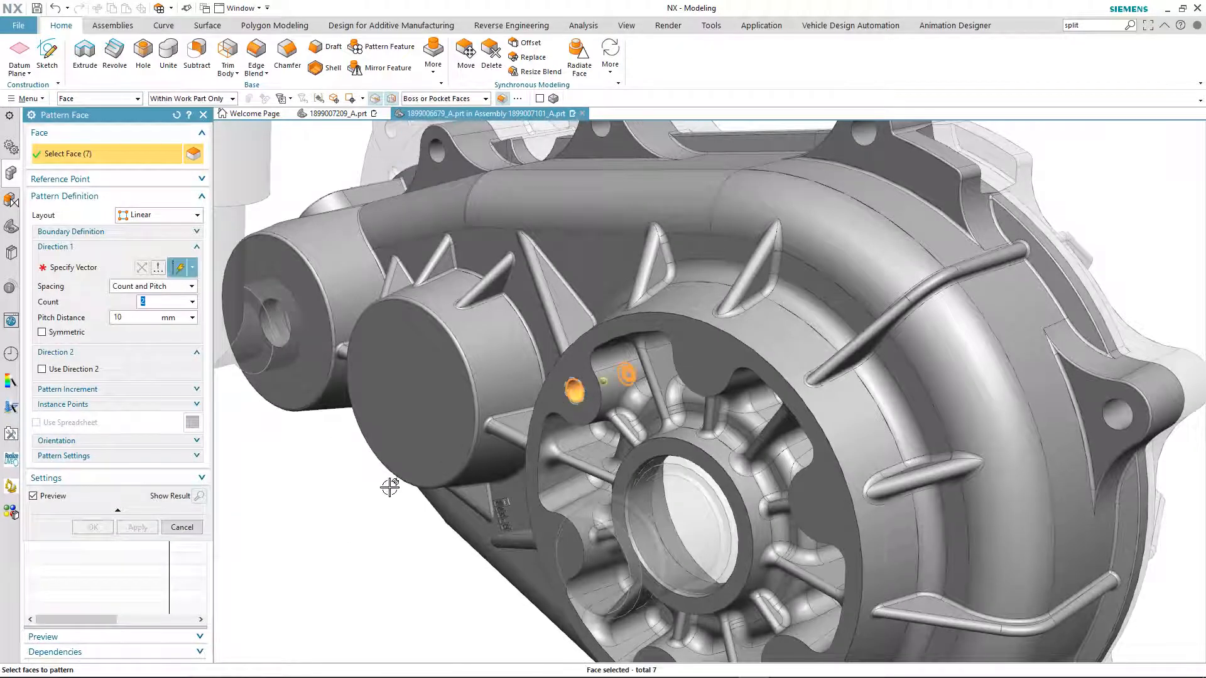
Set the face pattern's layout to Circular and keep Copy Threads enabled in its settings.
left_click(175, 214)
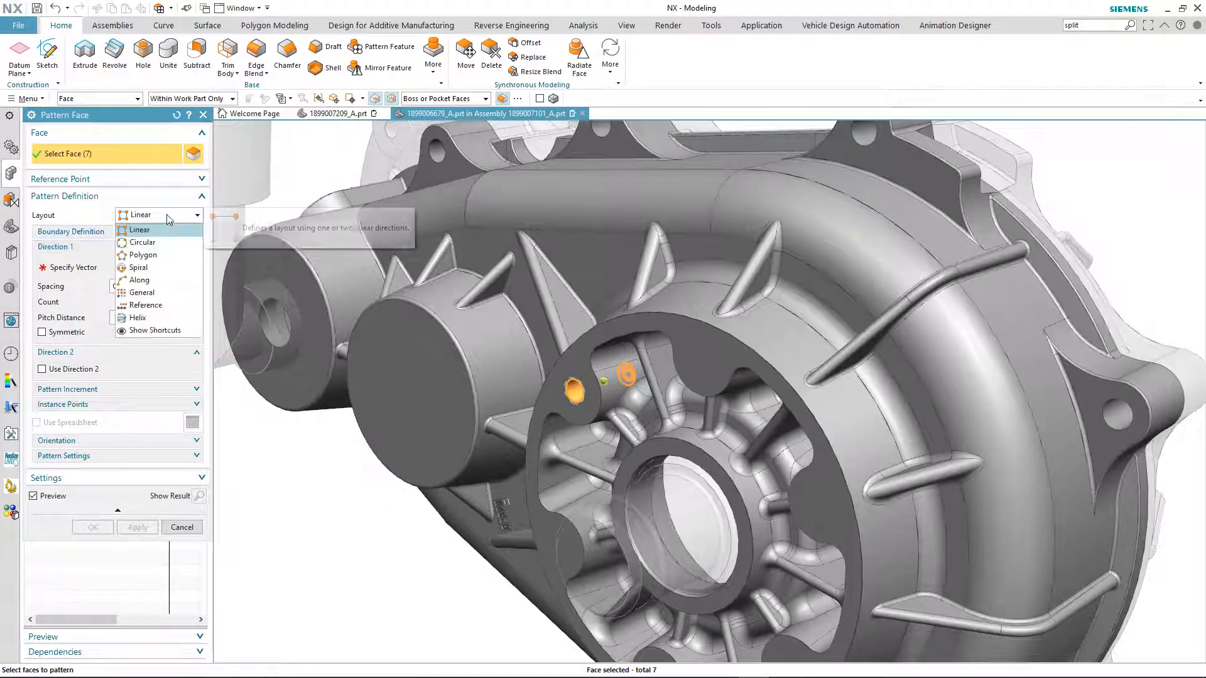
left_click(142, 243)
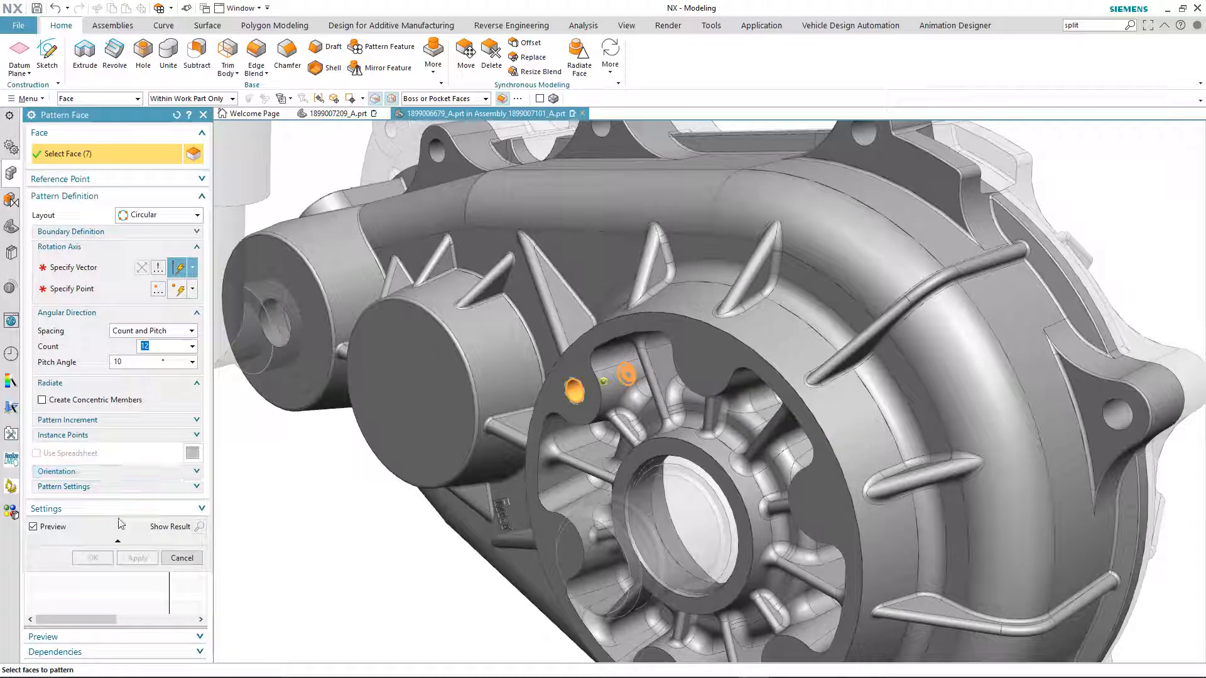
left_click(121, 511)
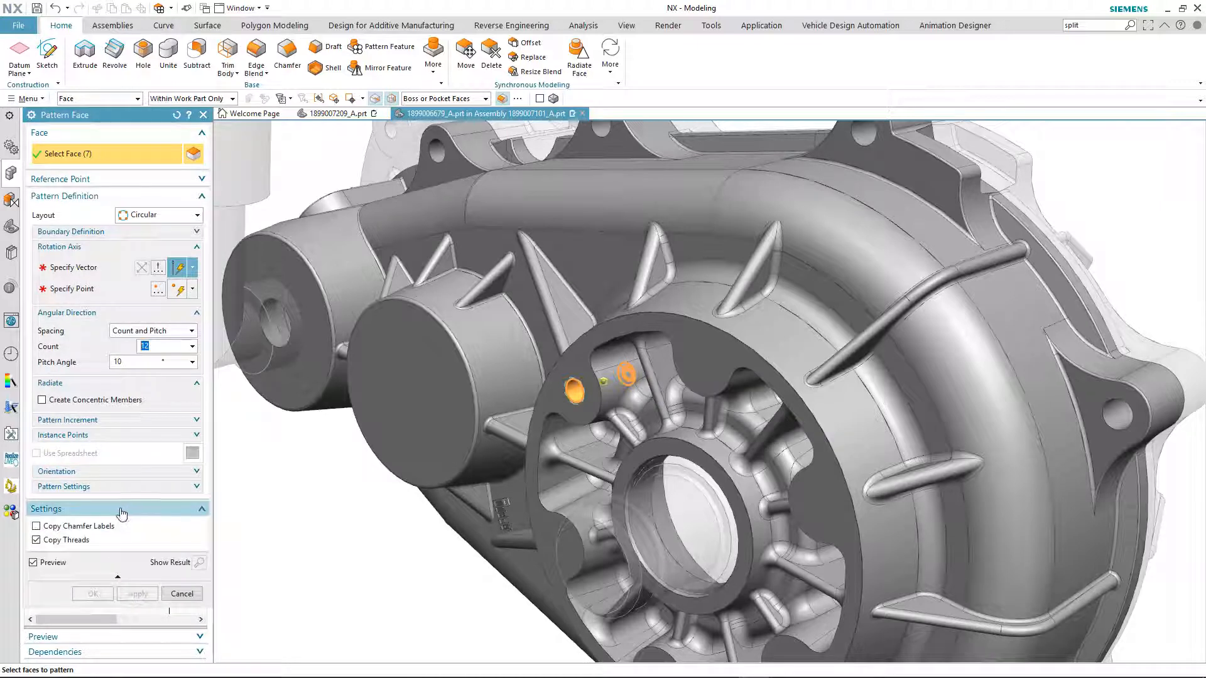
left_click(61, 542)
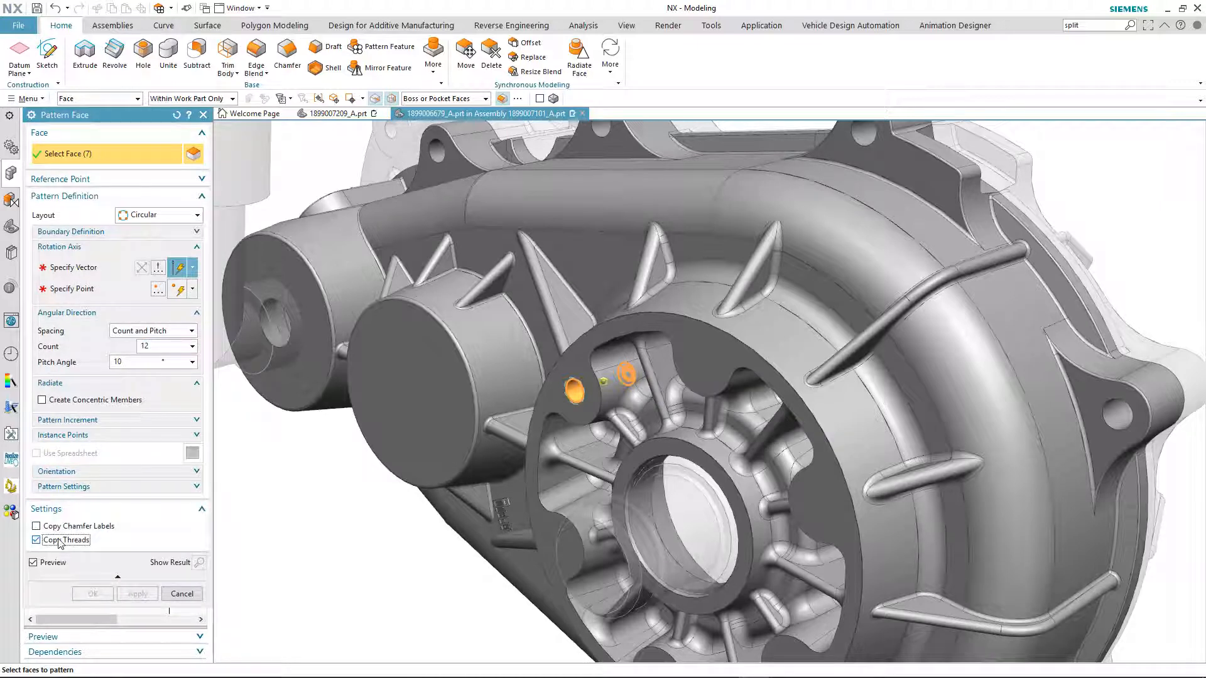
Define the face pattern's rotation axis parallel to the central bore and through the bore's center point.
left_click(89, 275)
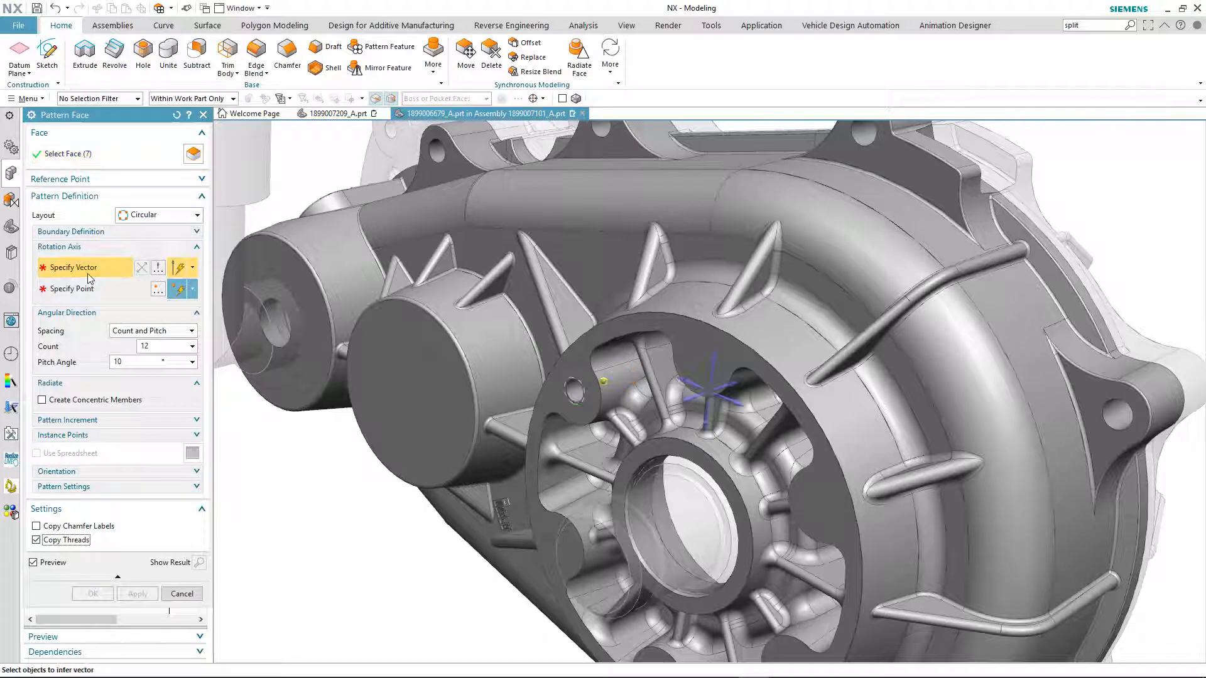
left_click(690, 400)
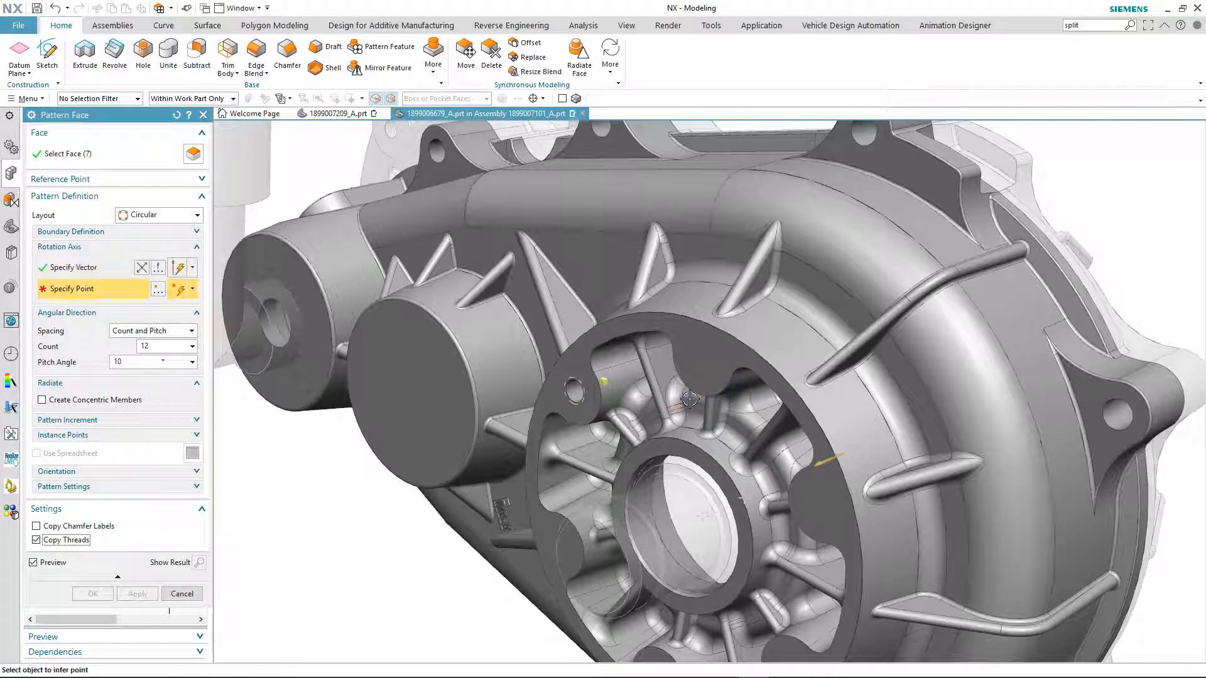
left_click(690, 444)
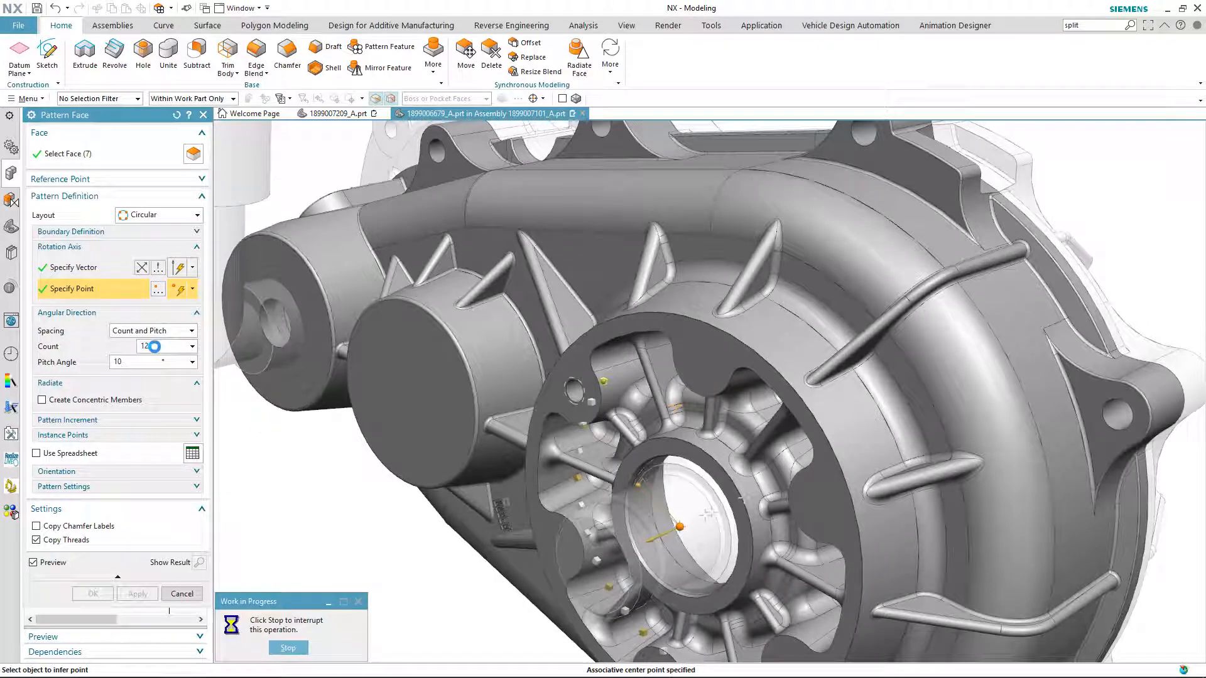
Set the face pattern to a count of 6 and a 60° pitch angle, and create it.
double_click(155, 346)
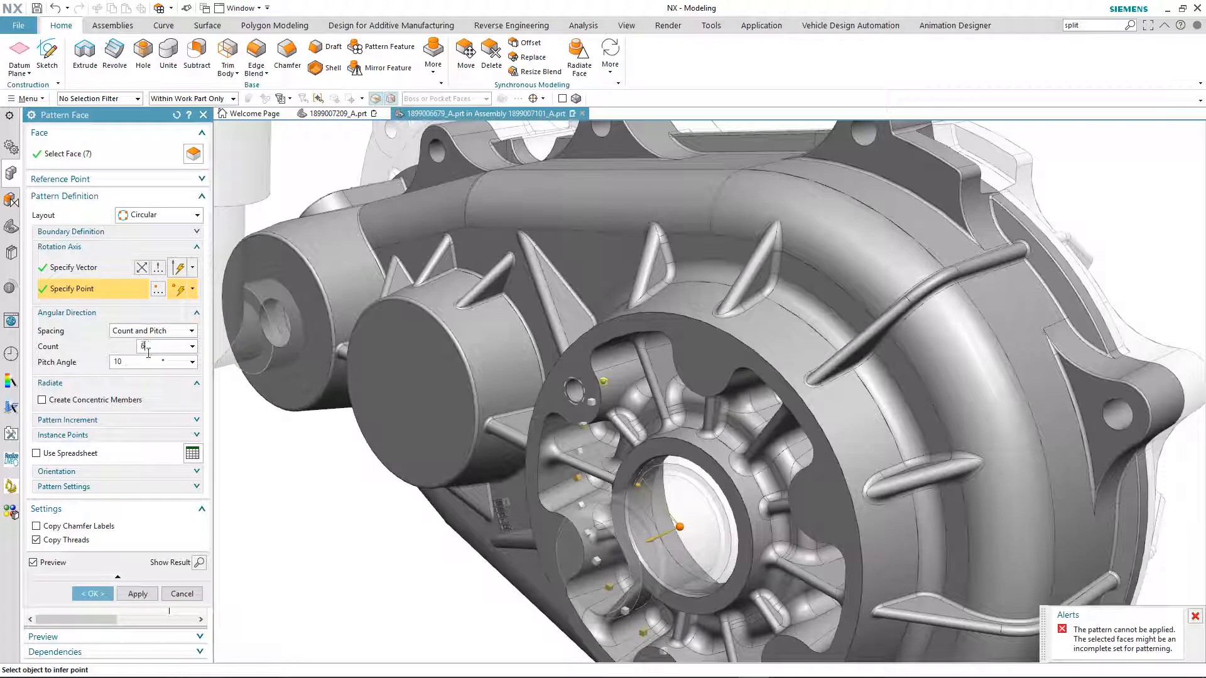
key("Return")
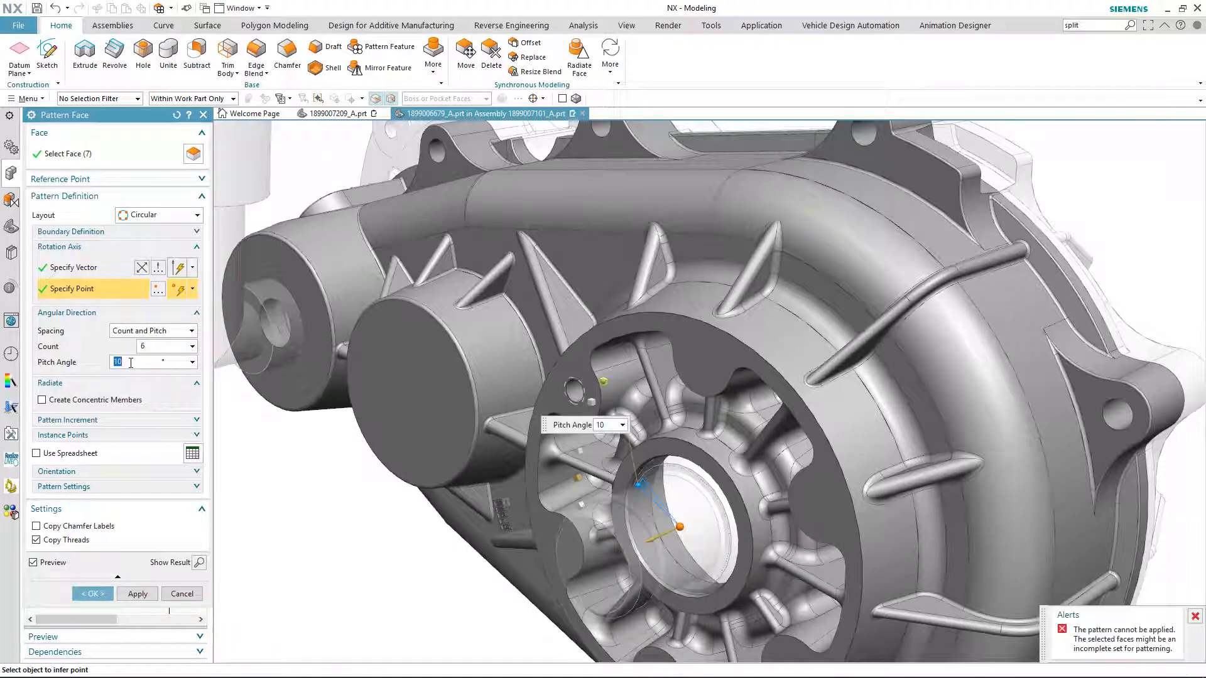
type("60")
key("Return")
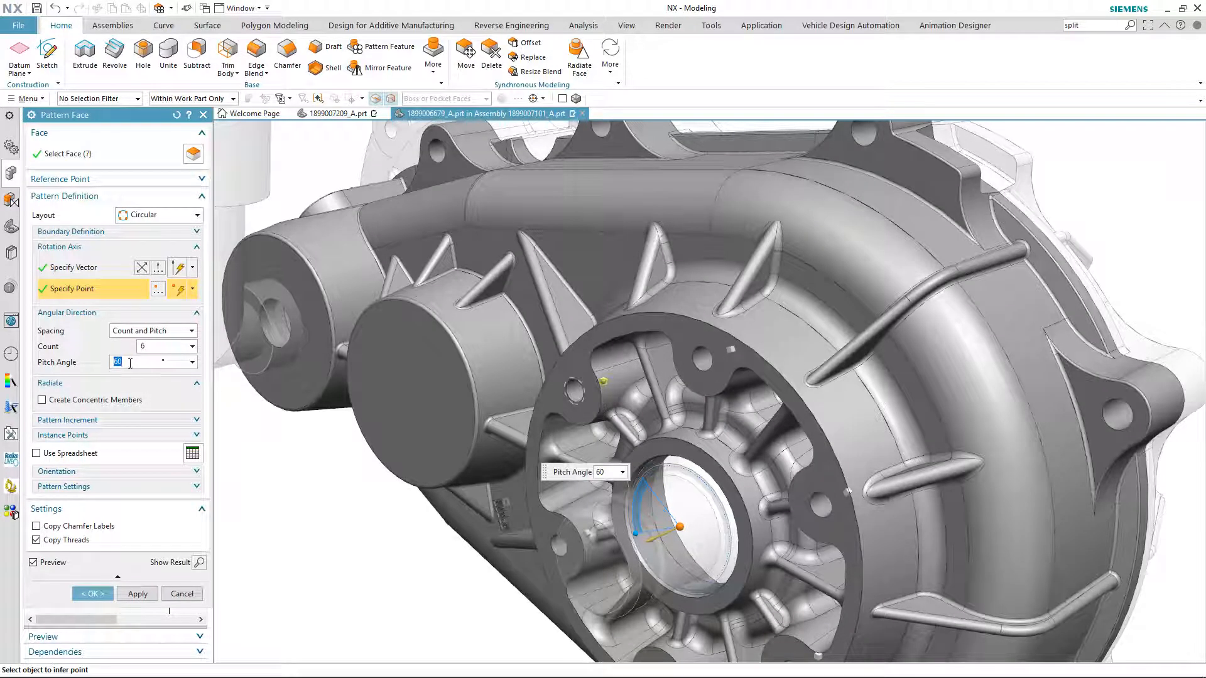
left_click(93, 594)
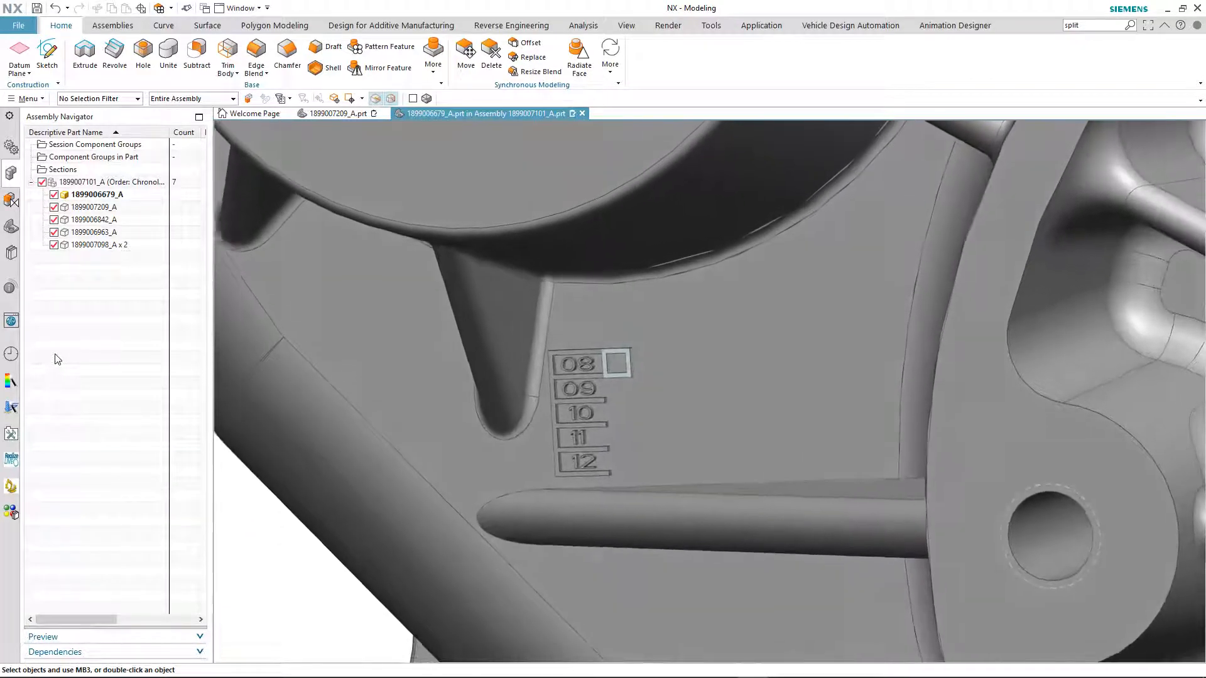
Start a Pattern Geometry with the Body Faces rule and select the small square body beside the 08 mark.
left_click(27, 98)
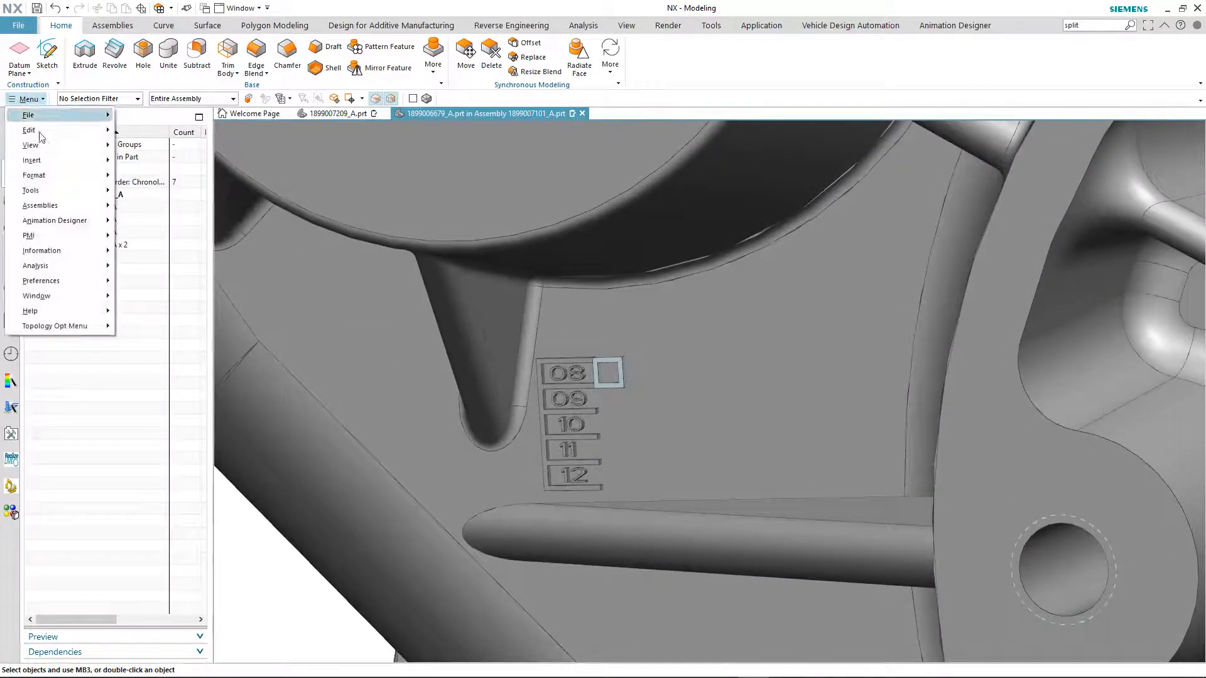
mouse_move(41, 162)
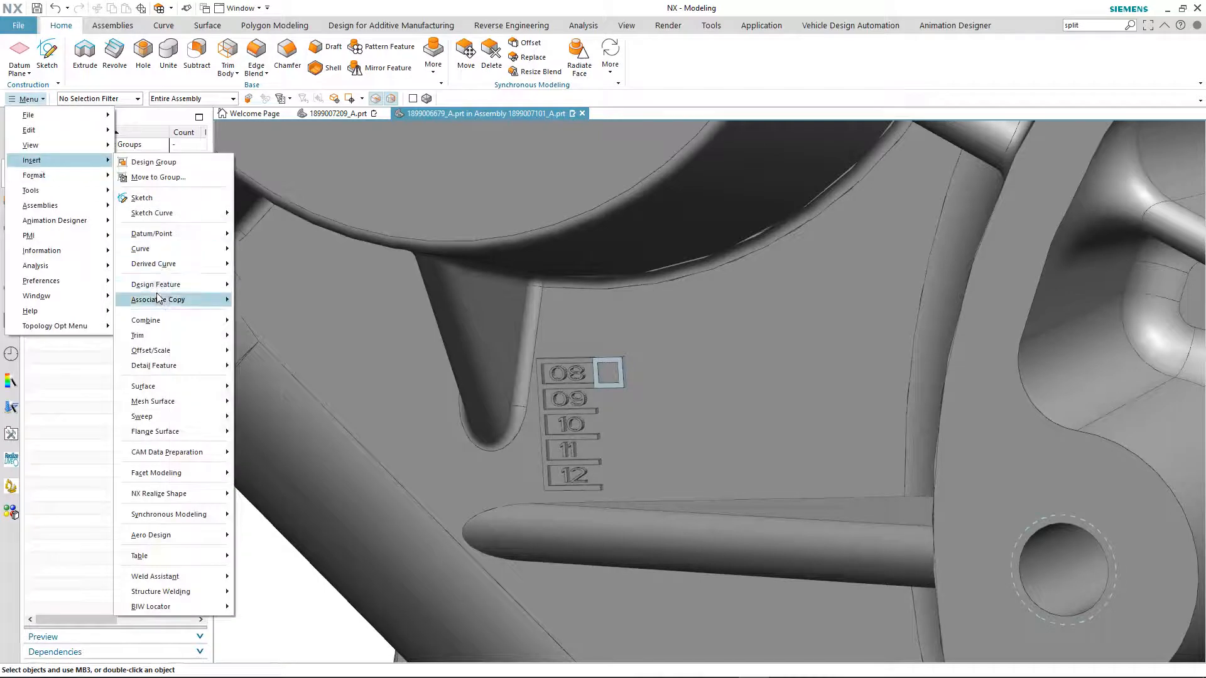
mouse_move(159, 299)
left_click(243, 393)
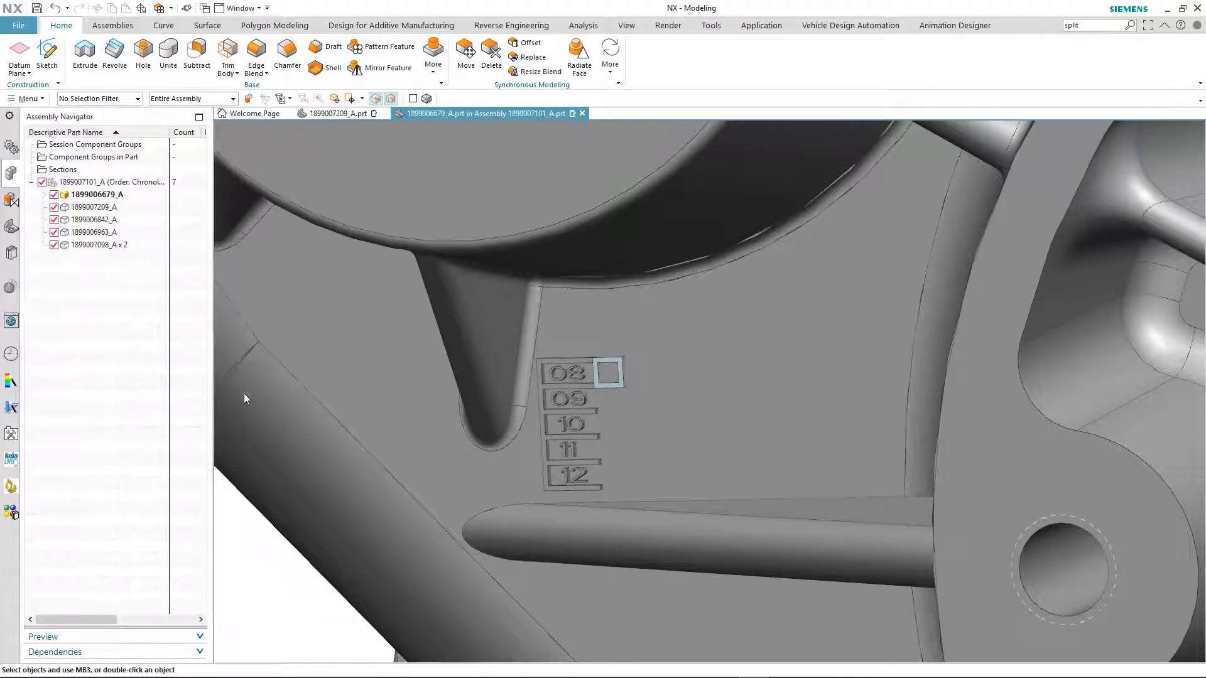
left_click(465, 100)
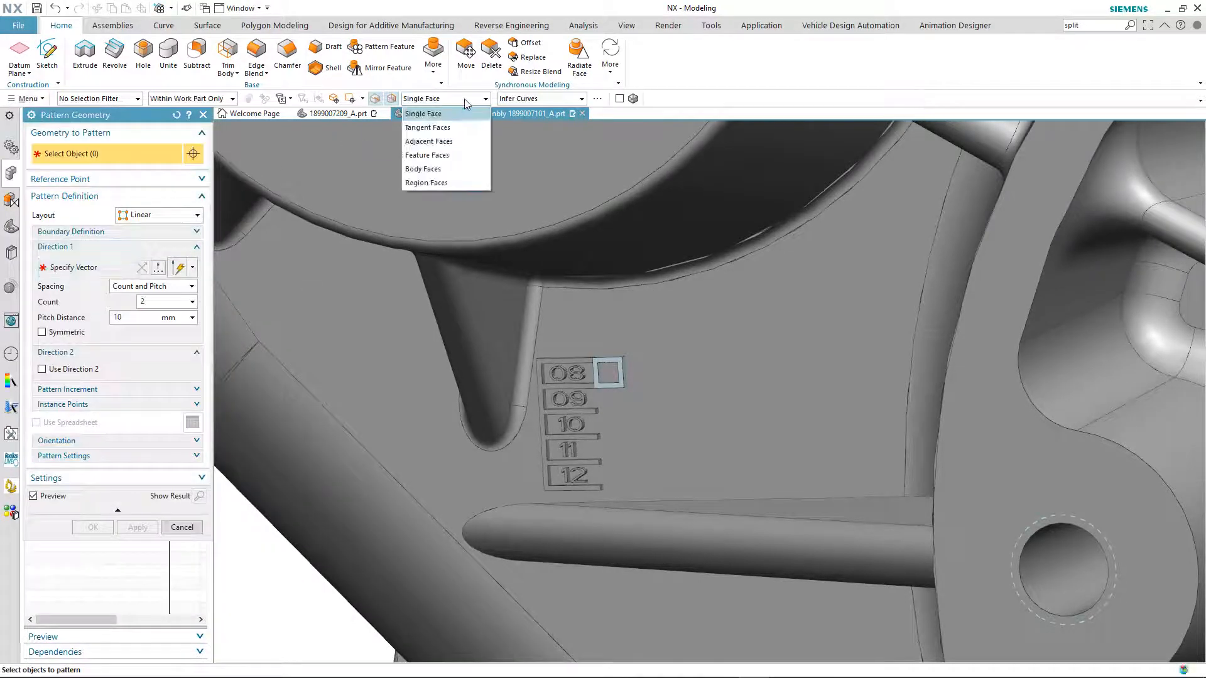
left_click(440, 169)
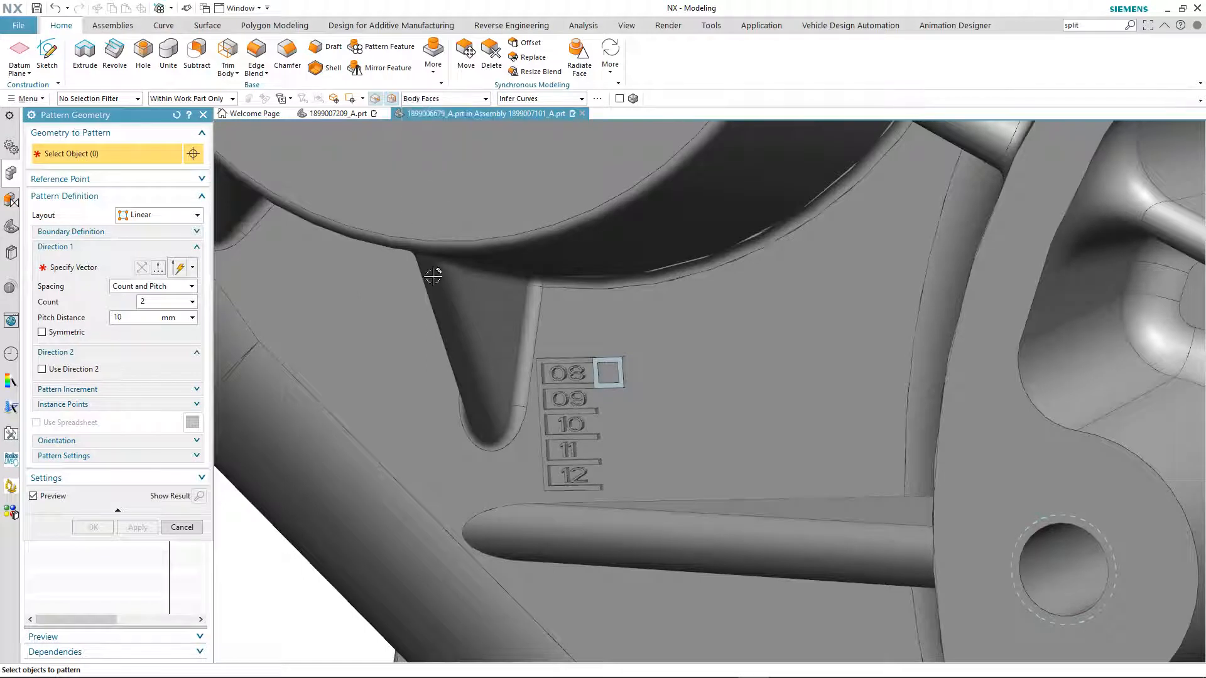
left_click(610, 370)
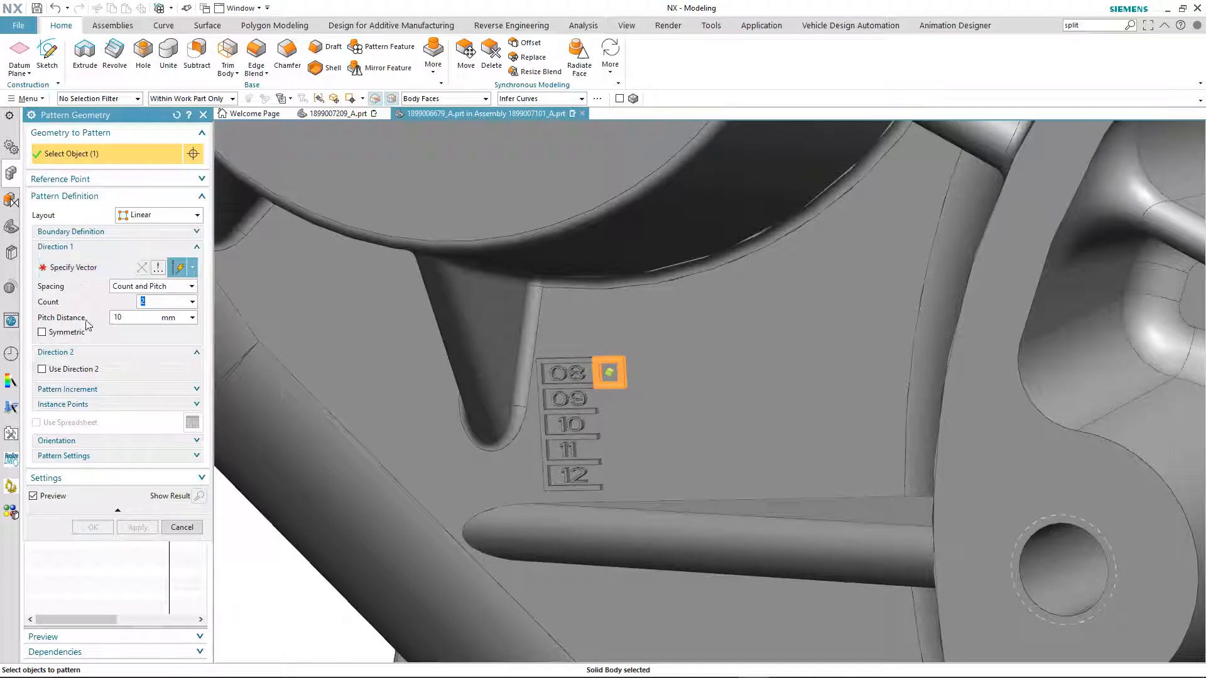
Enable Direction 2 and run Direction 1 along the upper edge of the number table, with count 10 and 2 mm pitch.
left_click(56, 369)
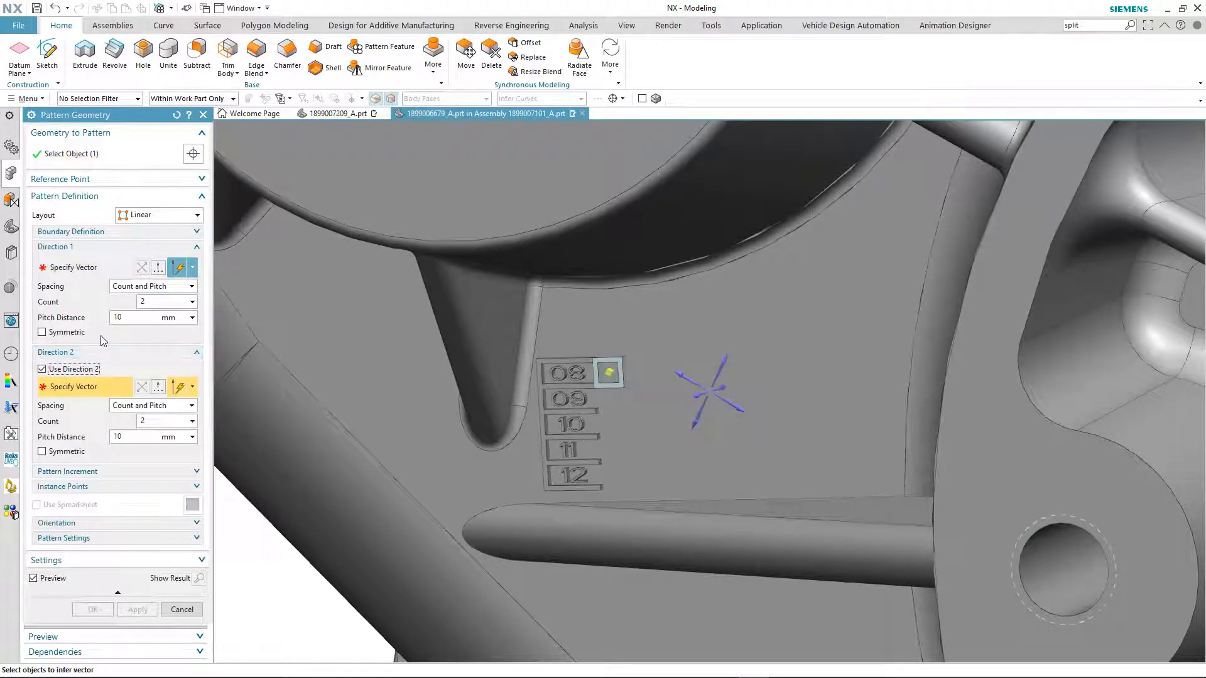
left_click(88, 271)
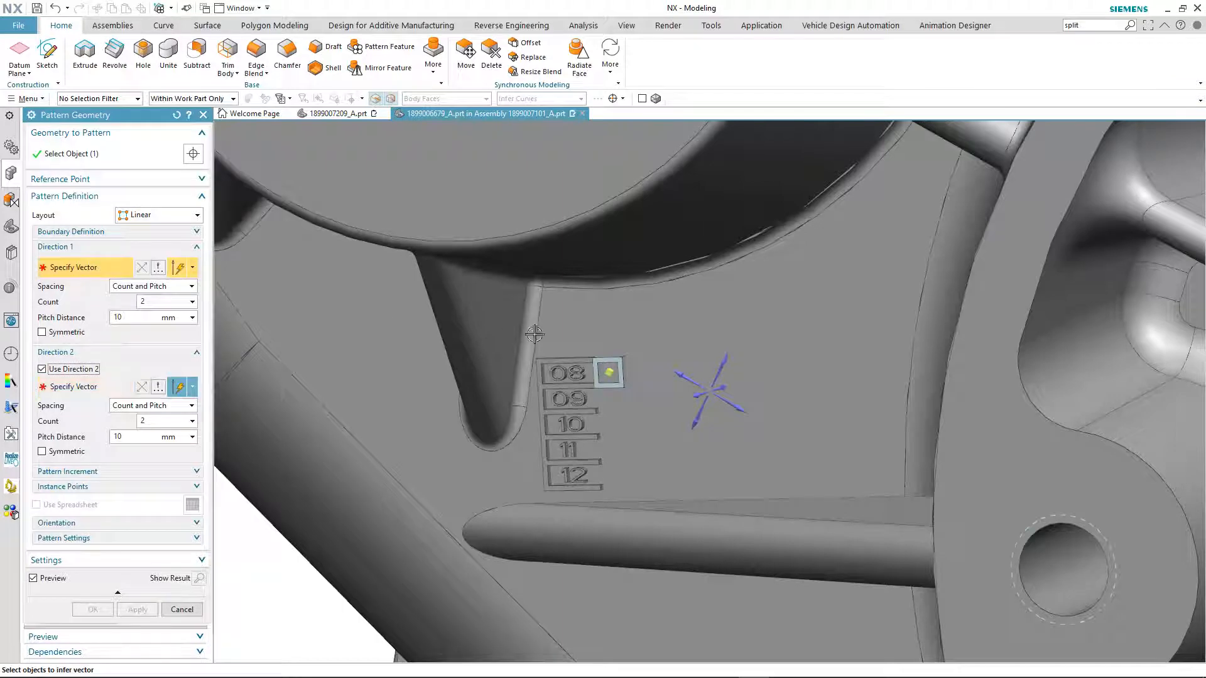
left_click(574, 359)
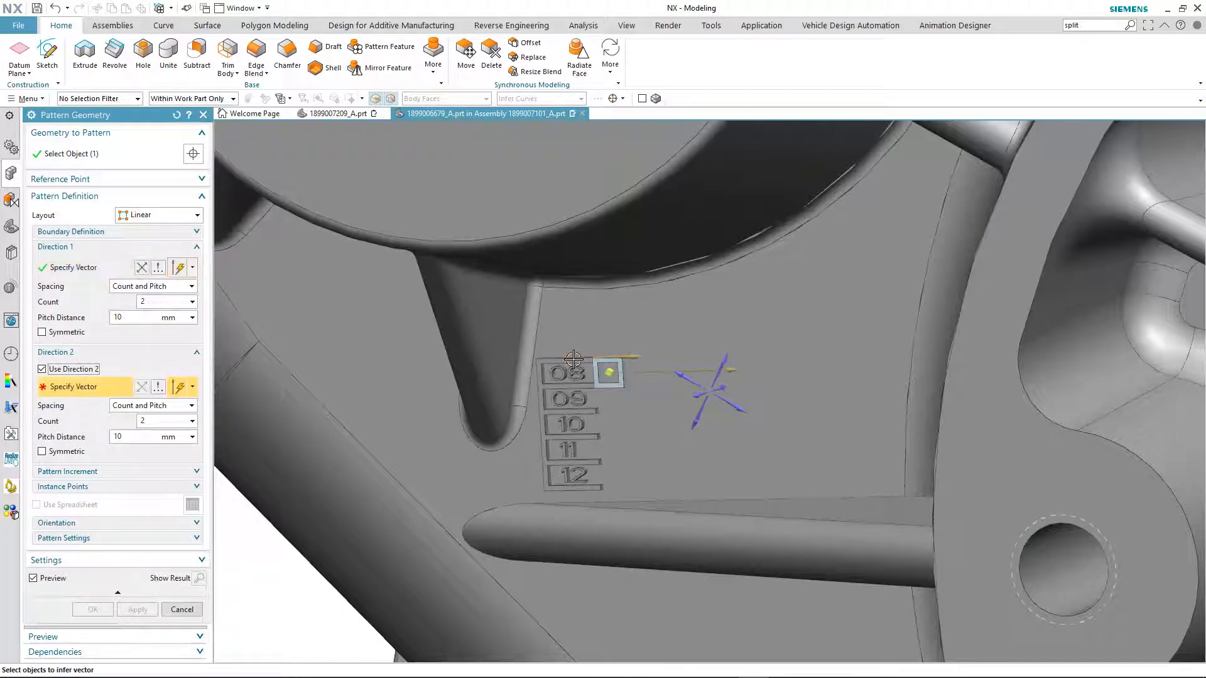
left_click(129, 318)
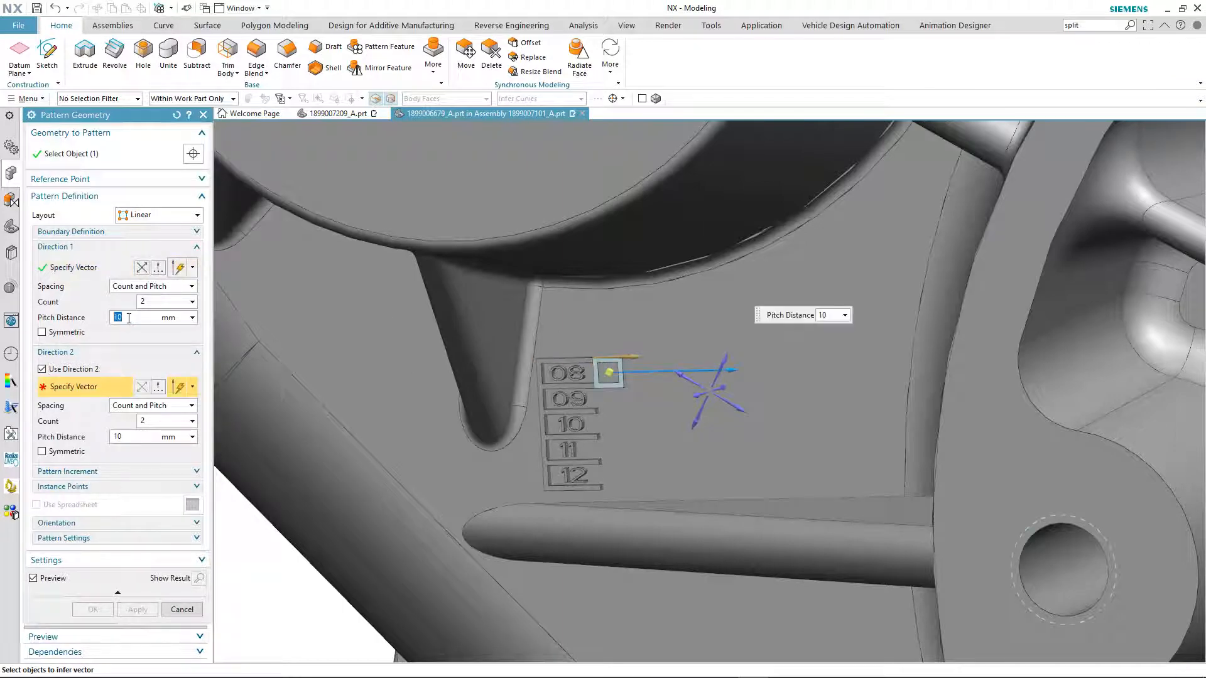
left_click(154, 303)
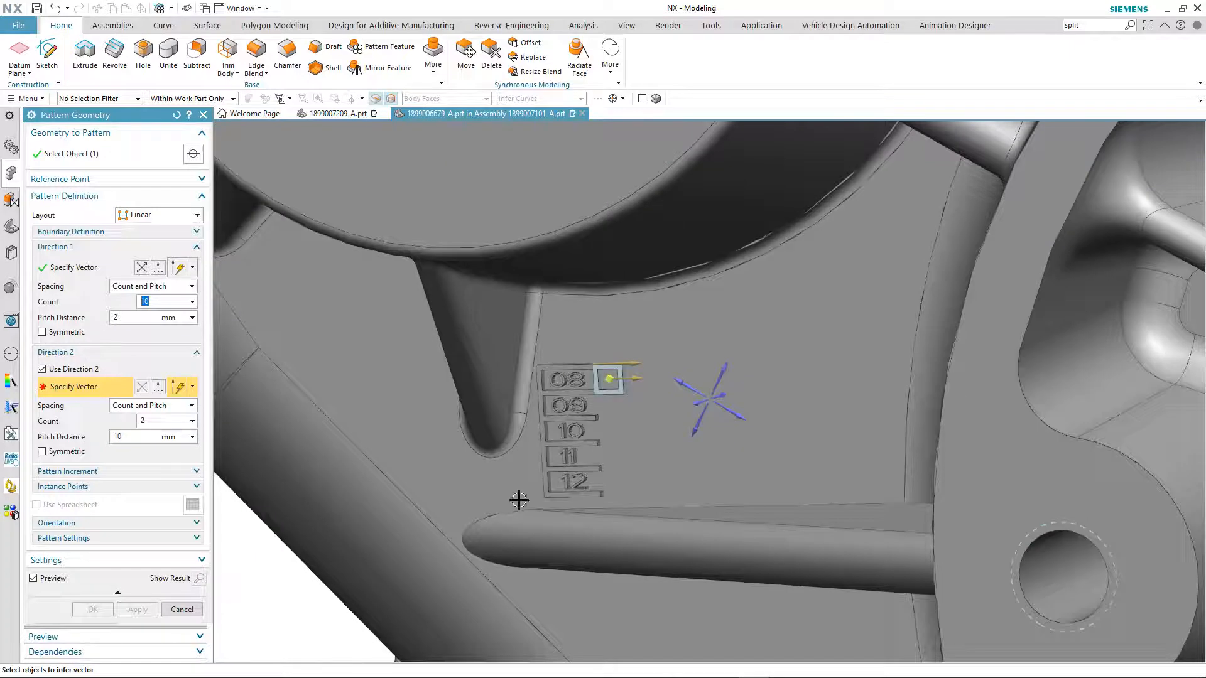
Define Direction 2 down the number table's outer side edge and set Direction 1's pitch distance to 2.1 mm.
left_click(542, 484)
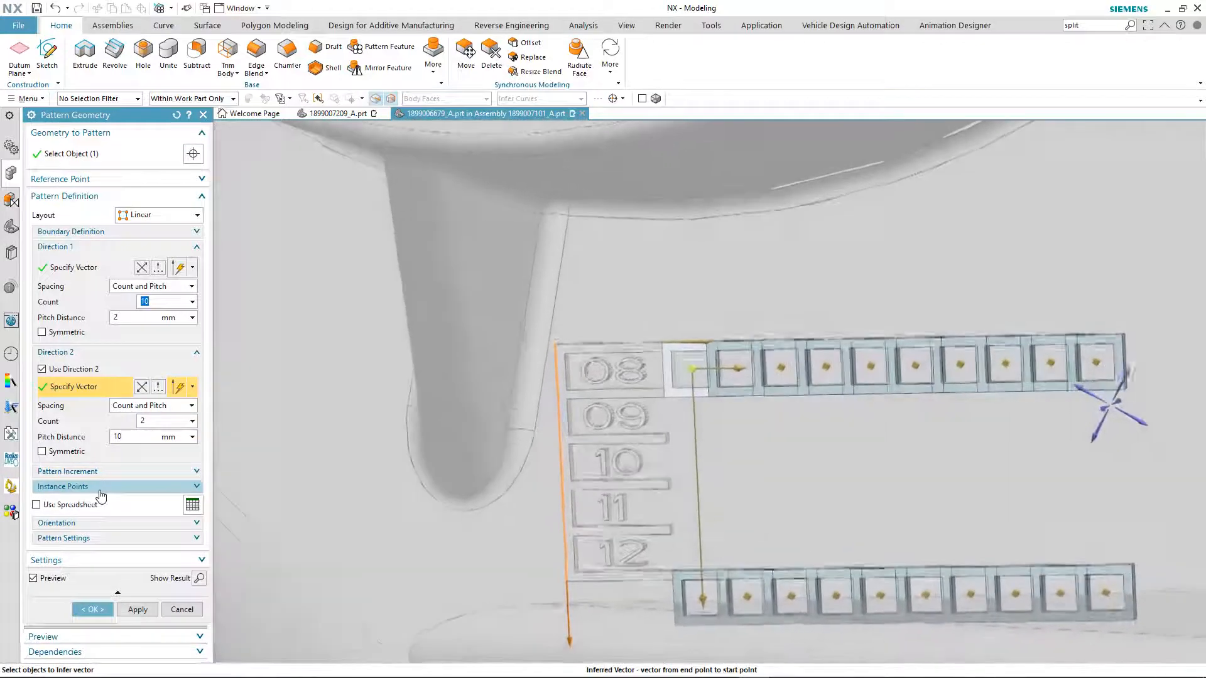
left_click(134, 318)
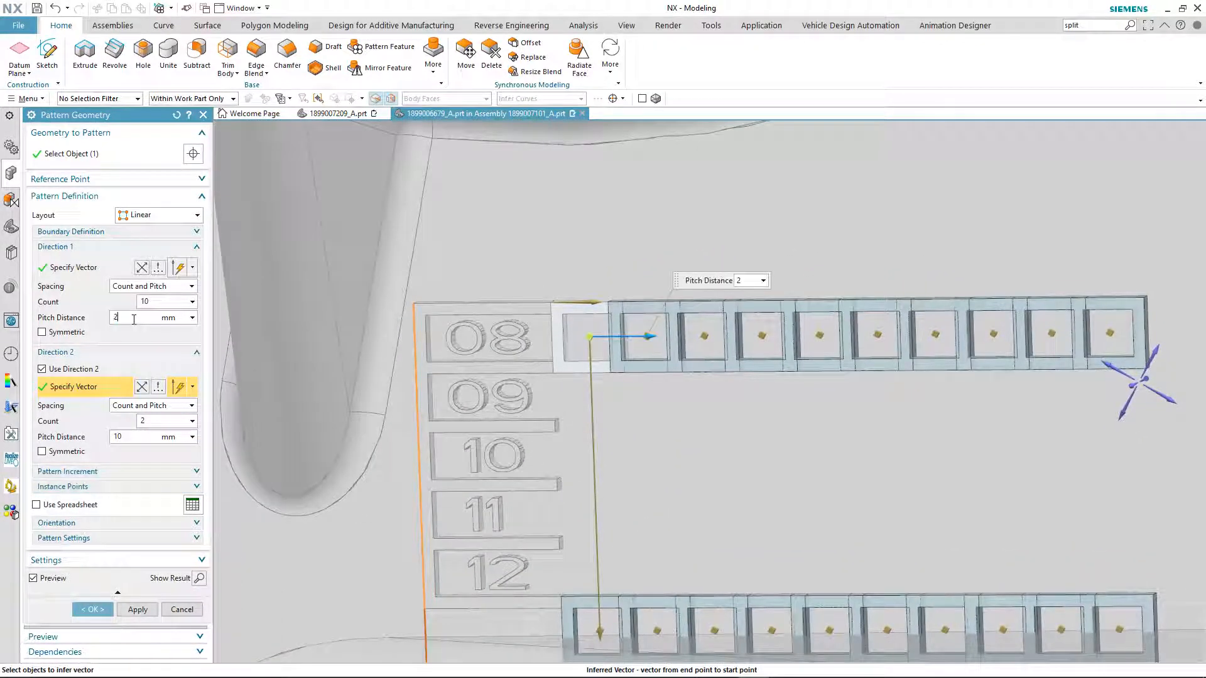
type(".1")
key("Return")
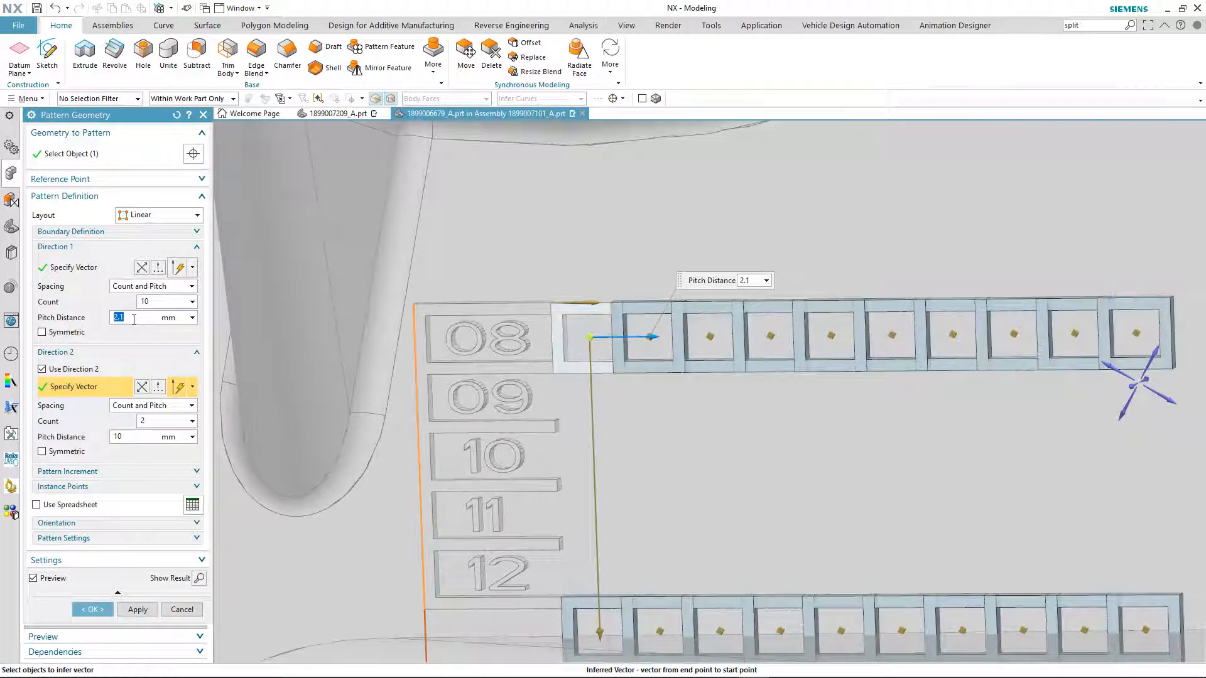
Set Direction 2 to a count of 5 and a 2 mm pitch distance, and create the geometry pattern.
left_click(156, 424)
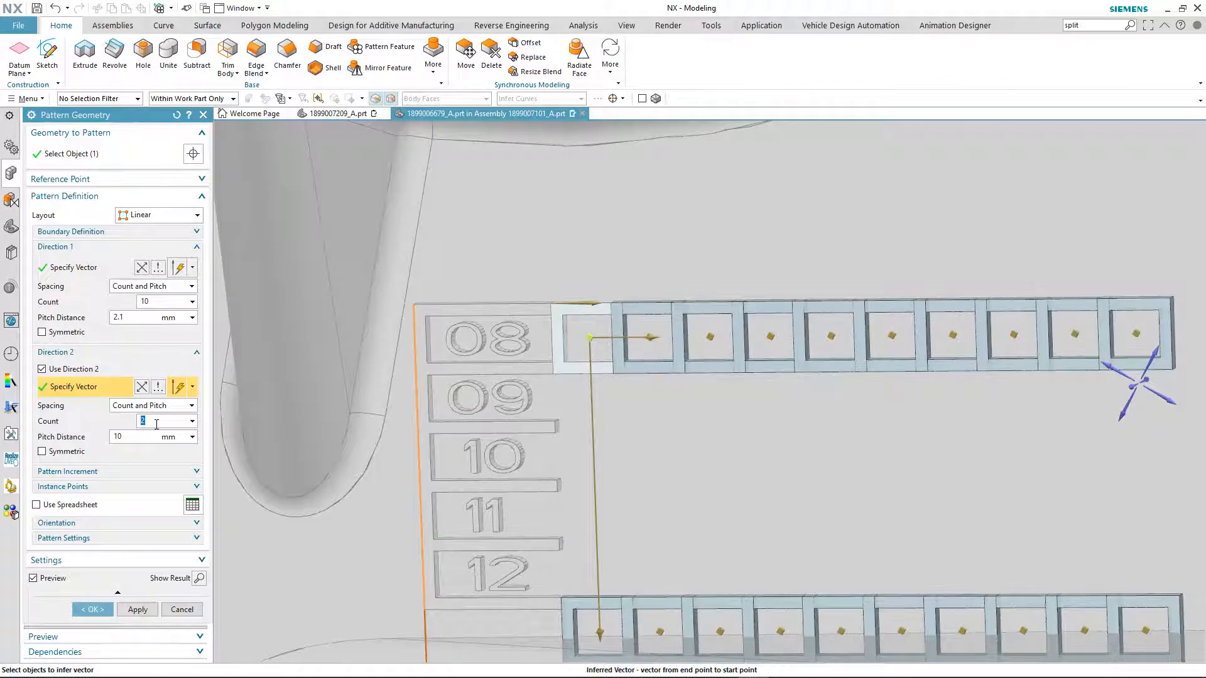
left_click(142, 436)
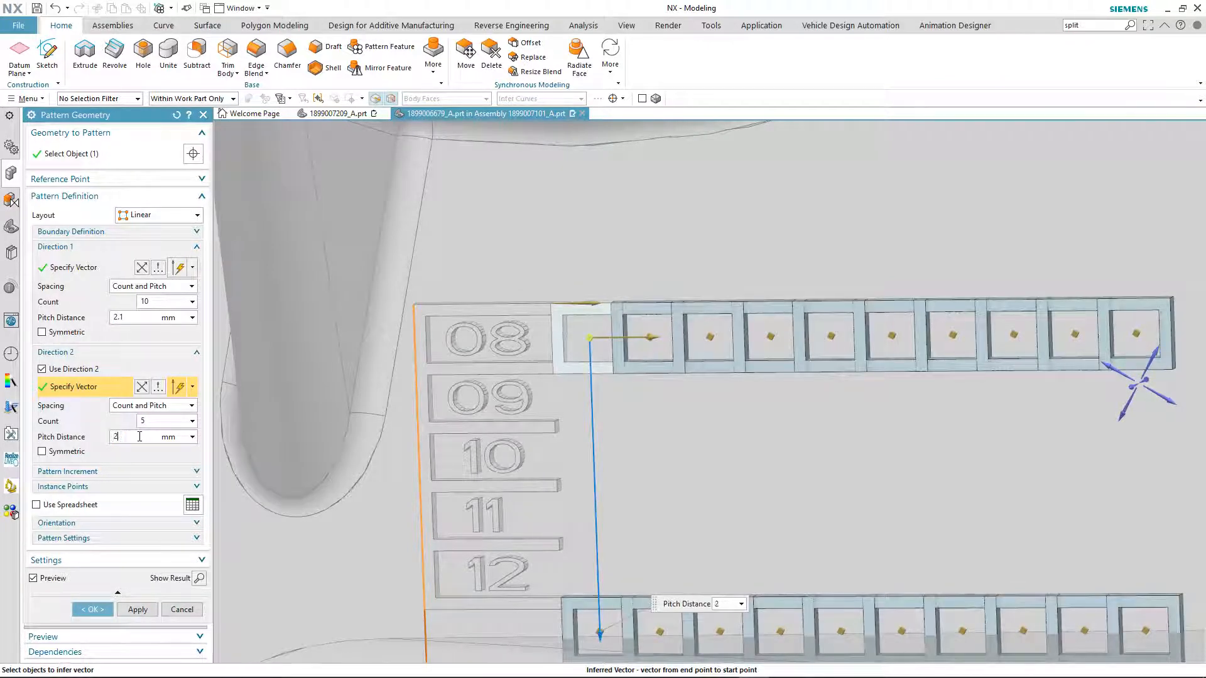
key("Return")
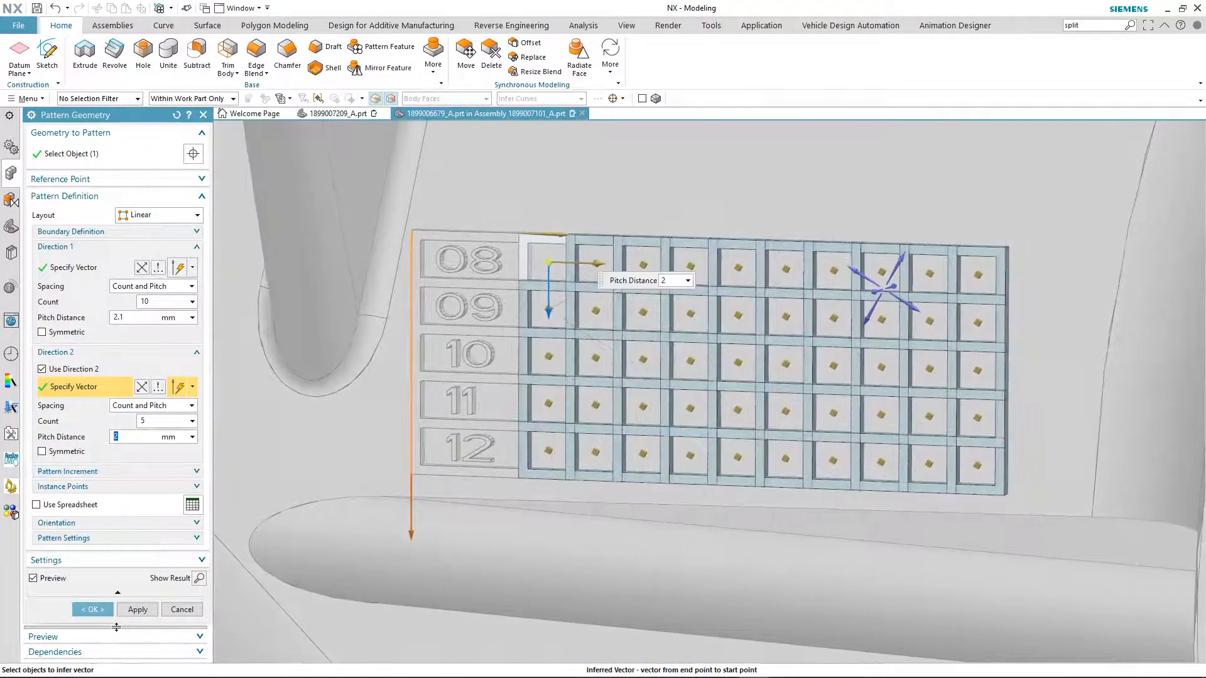
left_click(100, 609)
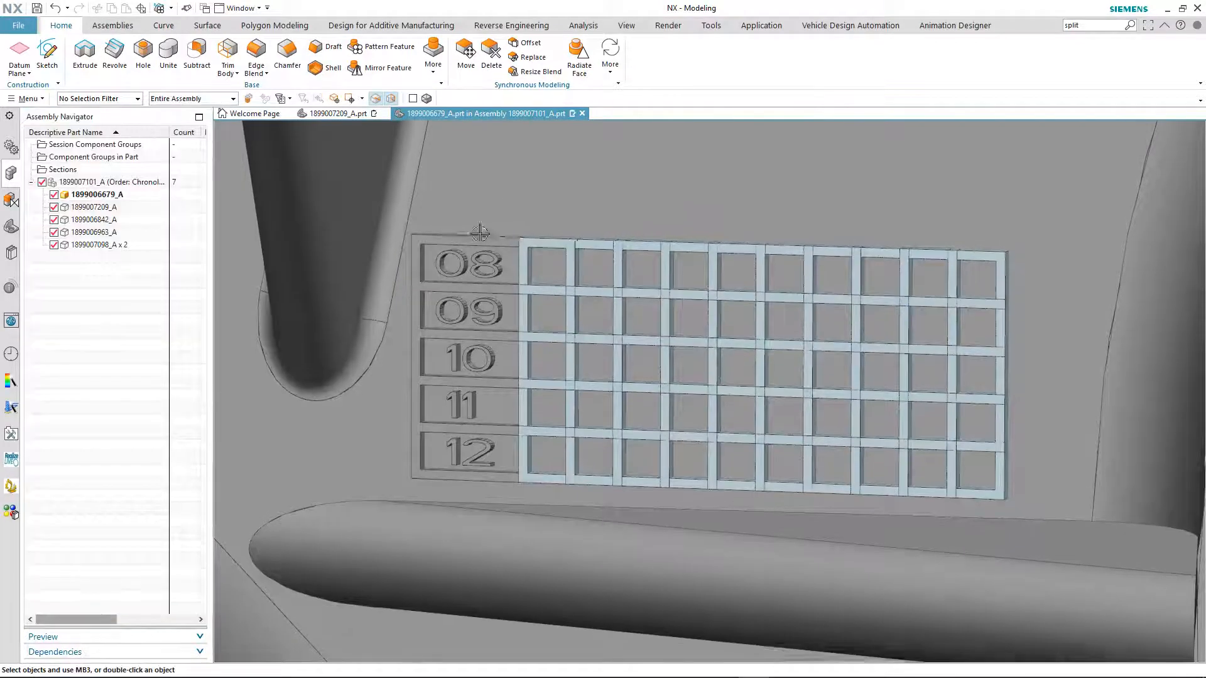
Unite the housing body as target with all the square bodies of the grid beside the numbers as tools.
left_click(168, 54)
left_click(463, 185)
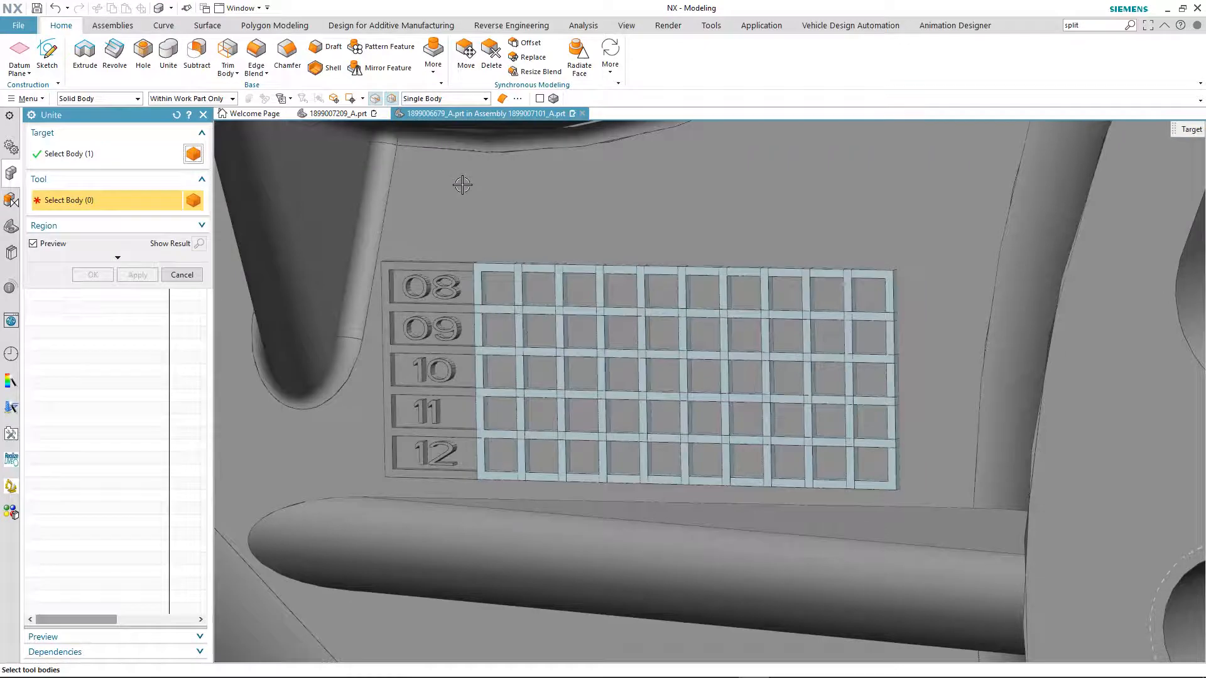
left_click_drag(459, 202, 945, 506)
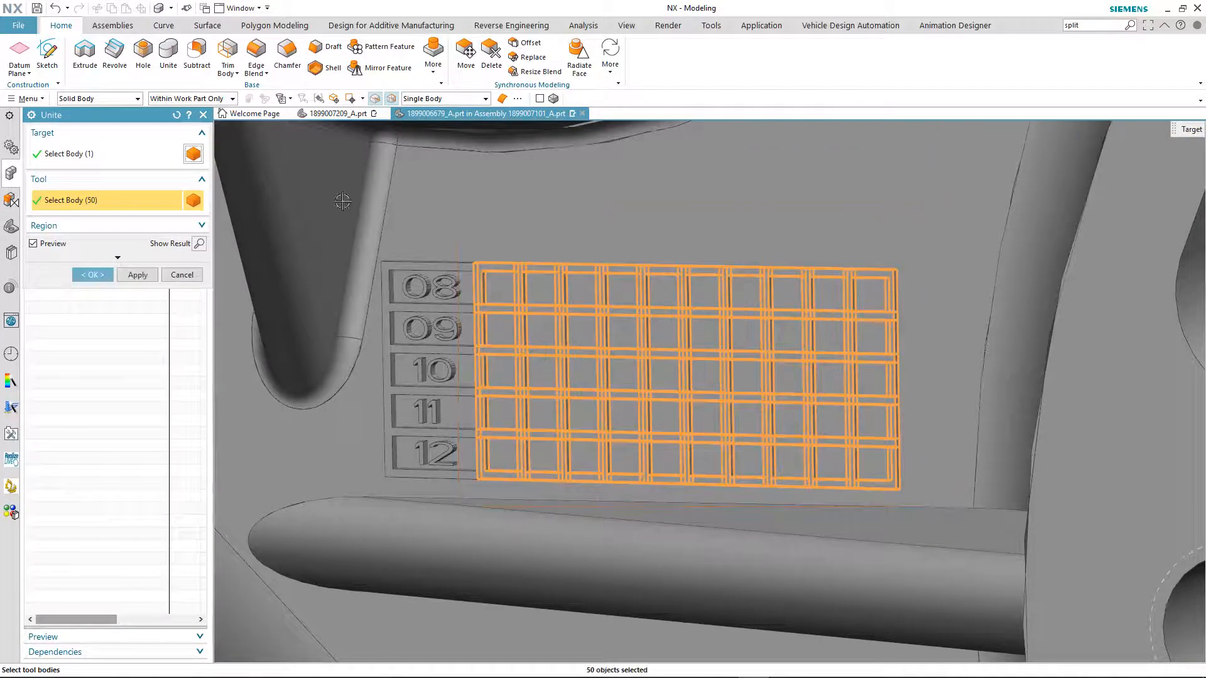
left_click(98, 276)
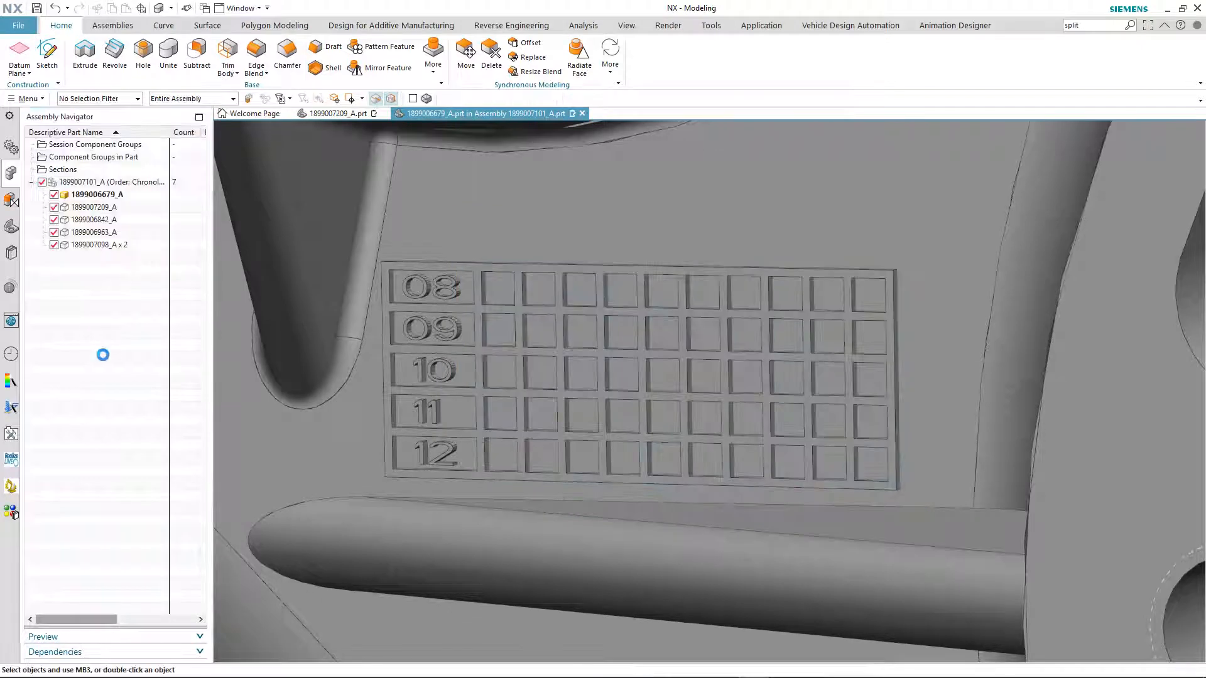